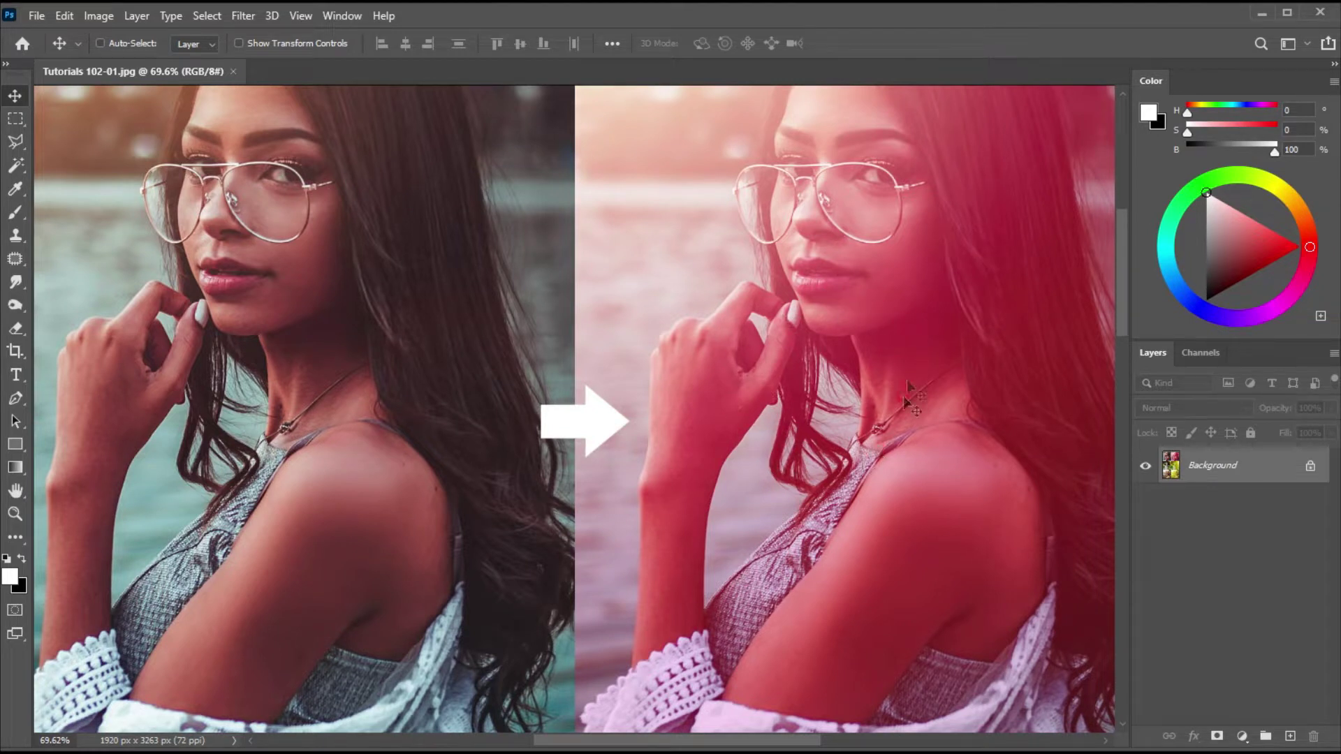
# - Duplicate the Background layer and rename the copy Edit
pyautogui.click(778, 356)
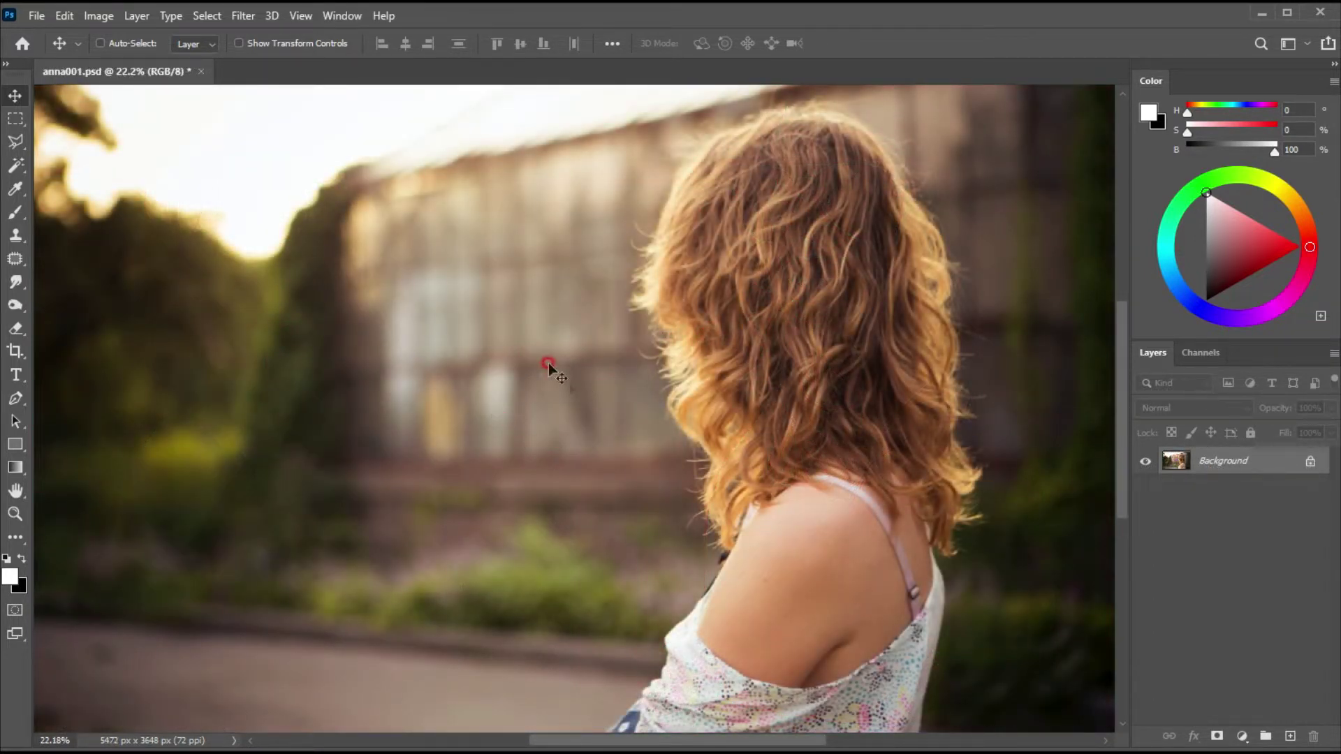
pyautogui.hotkey('ctrl', 'j')
pyautogui.hotkey('ctrl', 'j')
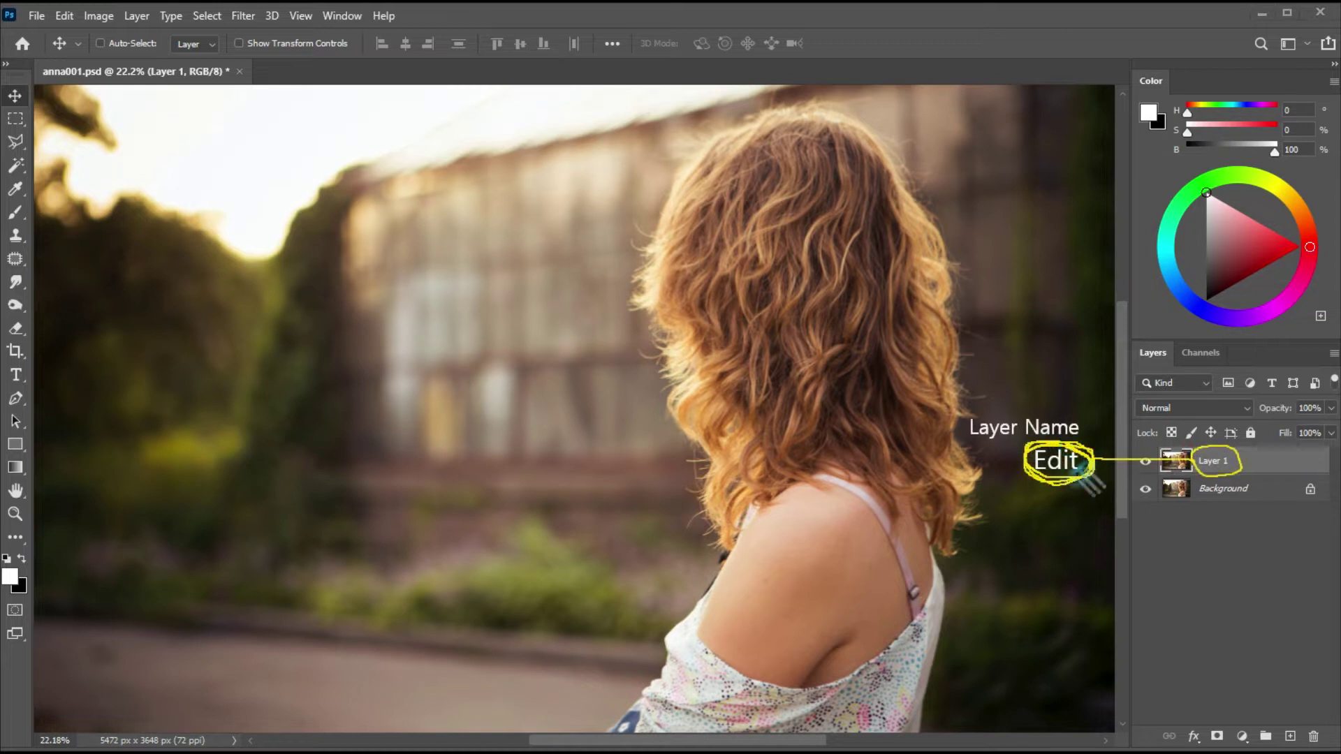
pyautogui.click(1198, 457)
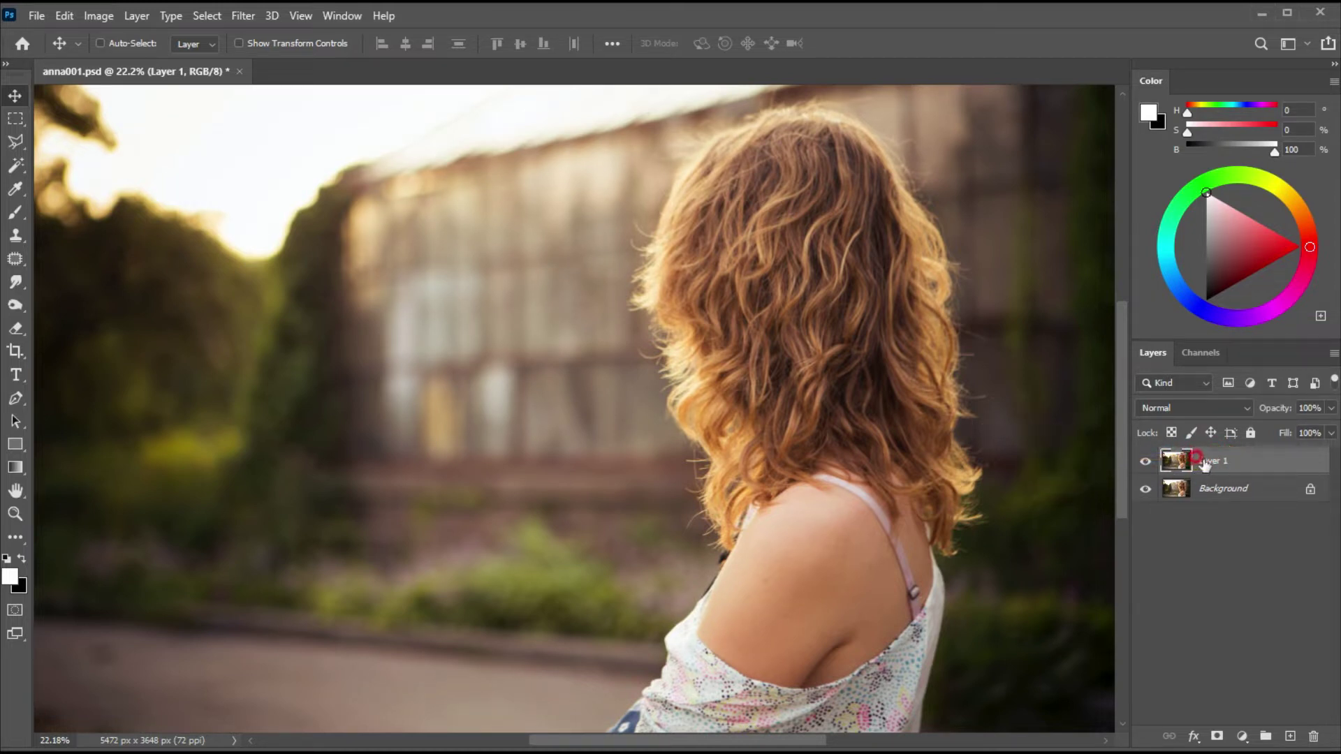
pyautogui.doubleClick(1208, 461)
pyautogui.press('Return')
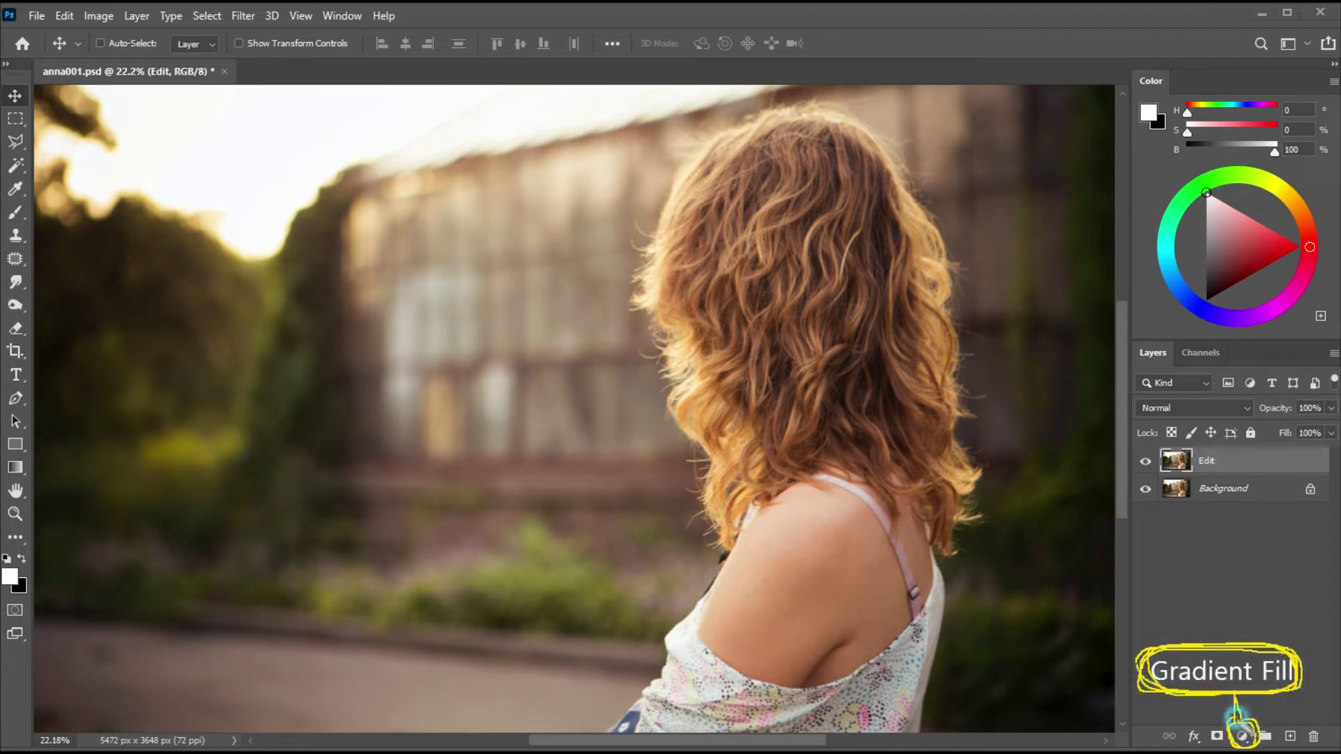
# - Add a Gradient fill layer above the Edit layer
pyautogui.click(1228, 742)
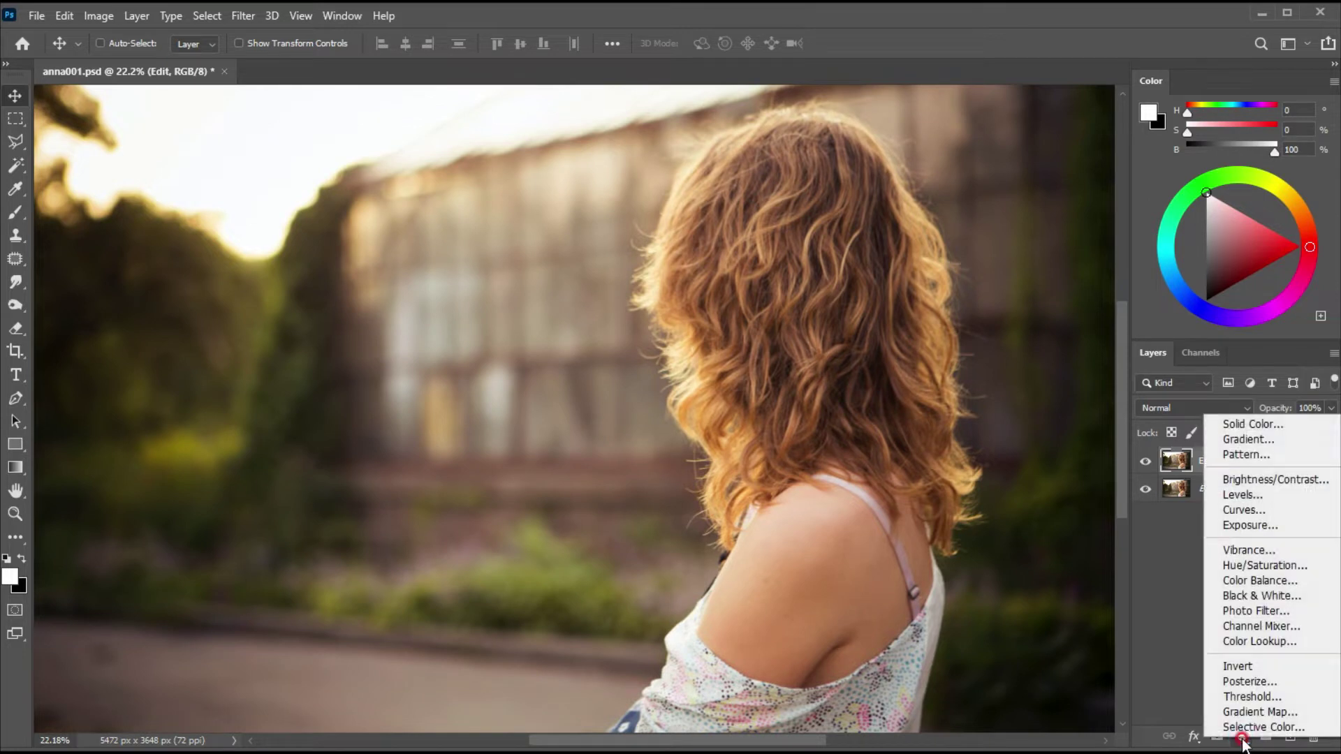
pyautogui.click(1246, 454)
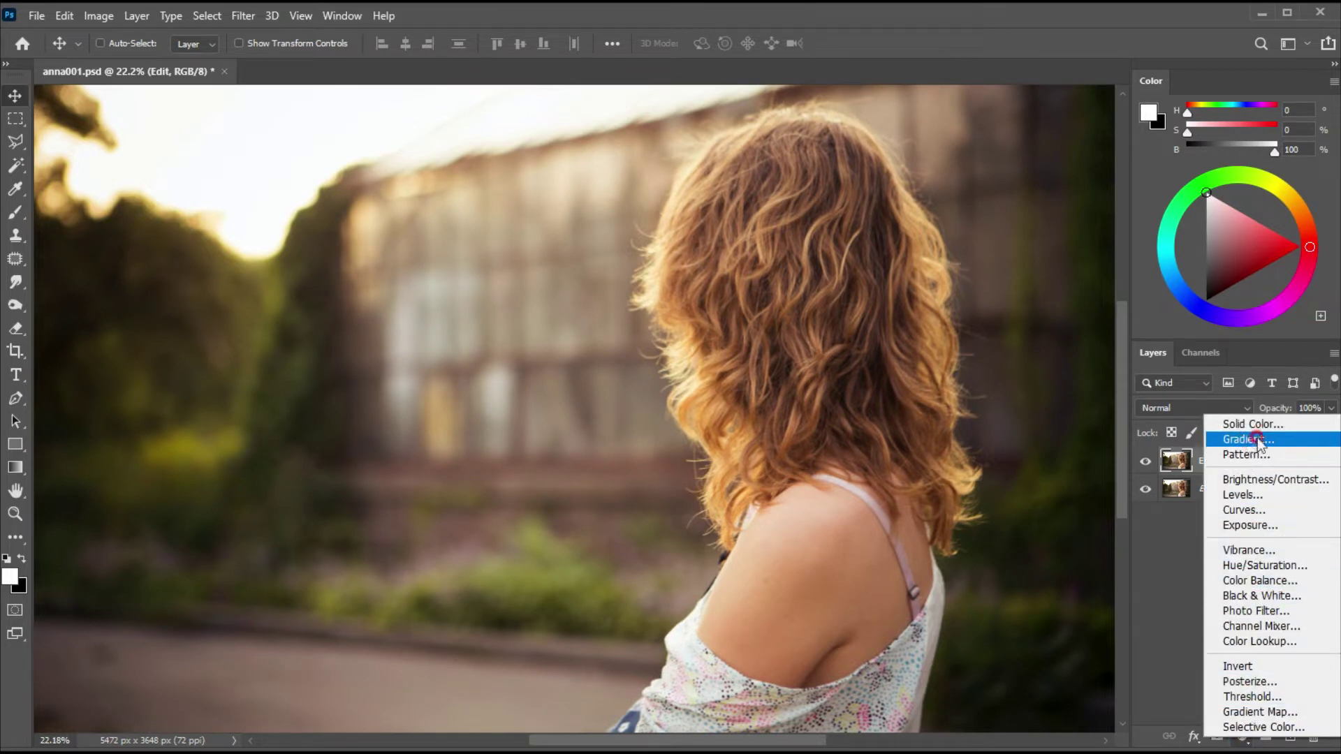
pyautogui.click(1237, 440)
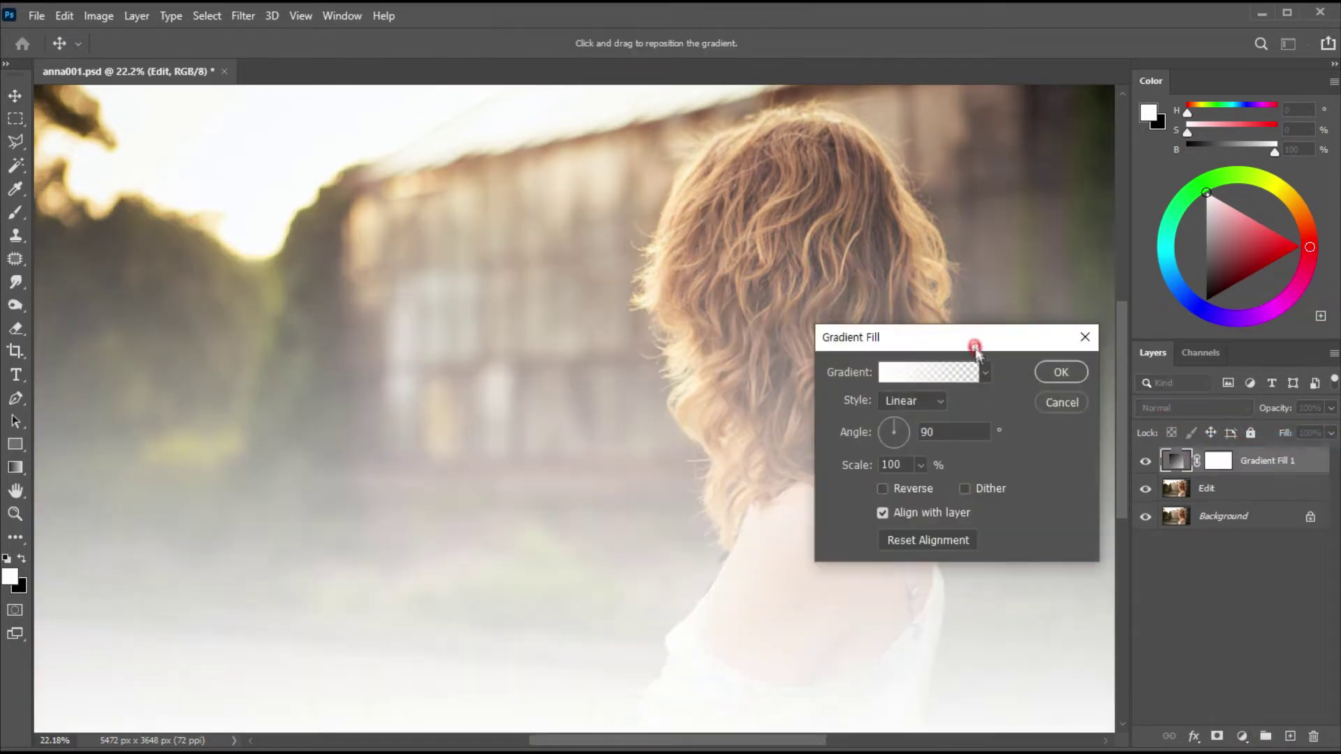
pyautogui.moveTo(977, 351); pyautogui.dragTo(948, 264)
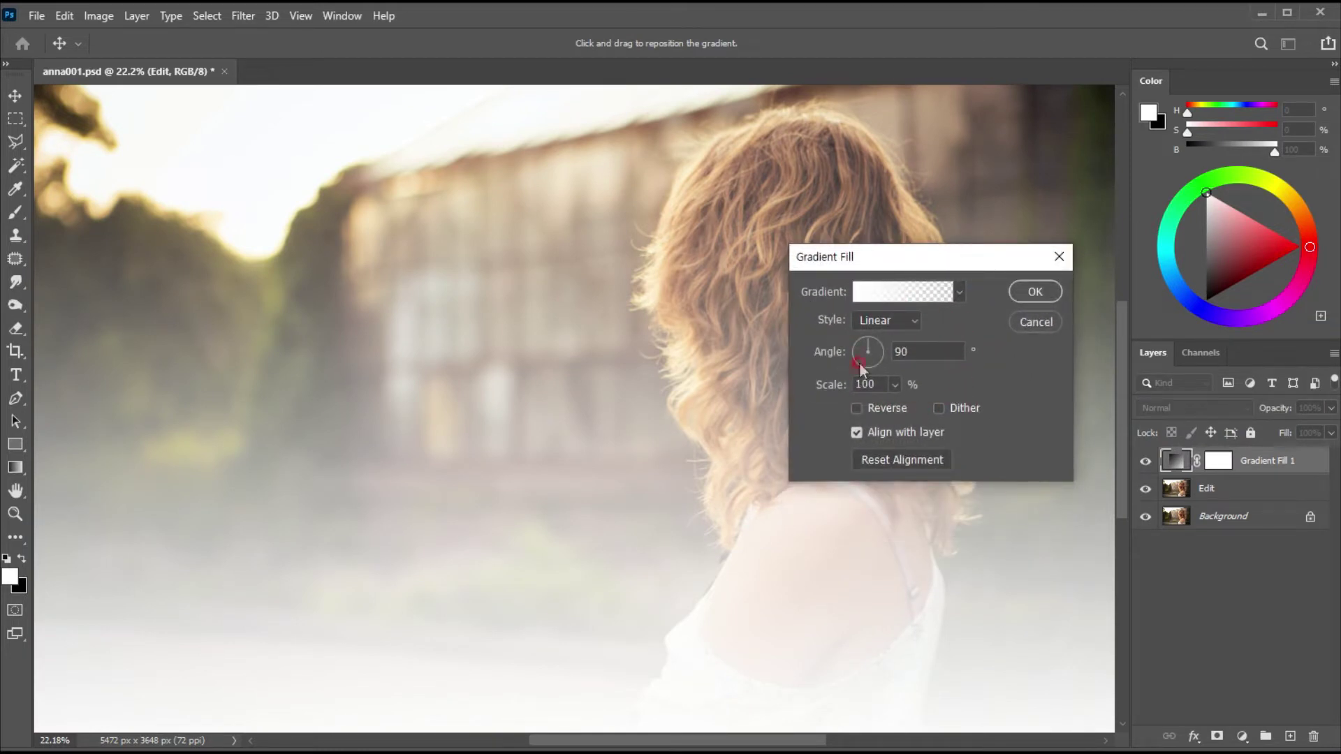
# - Edit the fill's gradient by adding a pale yellow color stop at the 25% location
pyautogui.doubleClick(869, 300)
pyautogui.doubleClick(853, 288)
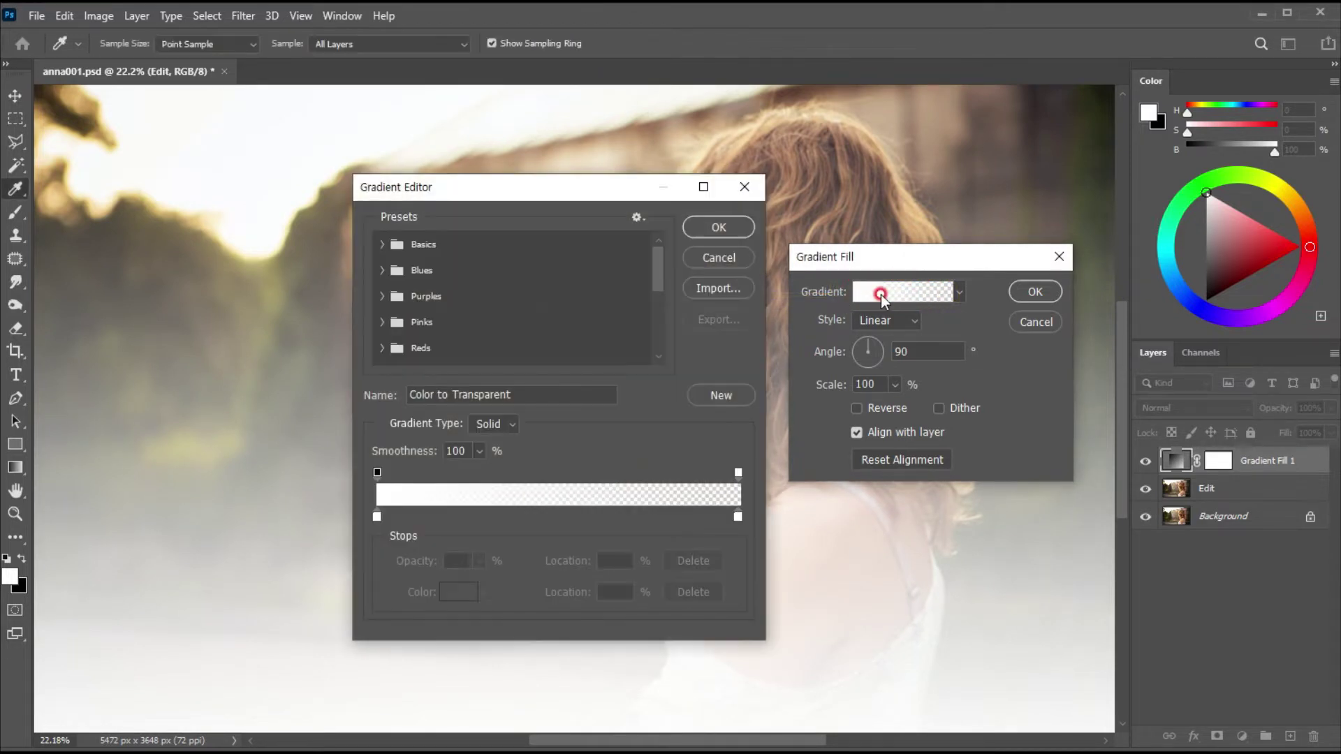
pyautogui.moveTo(595, 198); pyautogui.dragTo(609, 237)
pyautogui.click(635, 456)
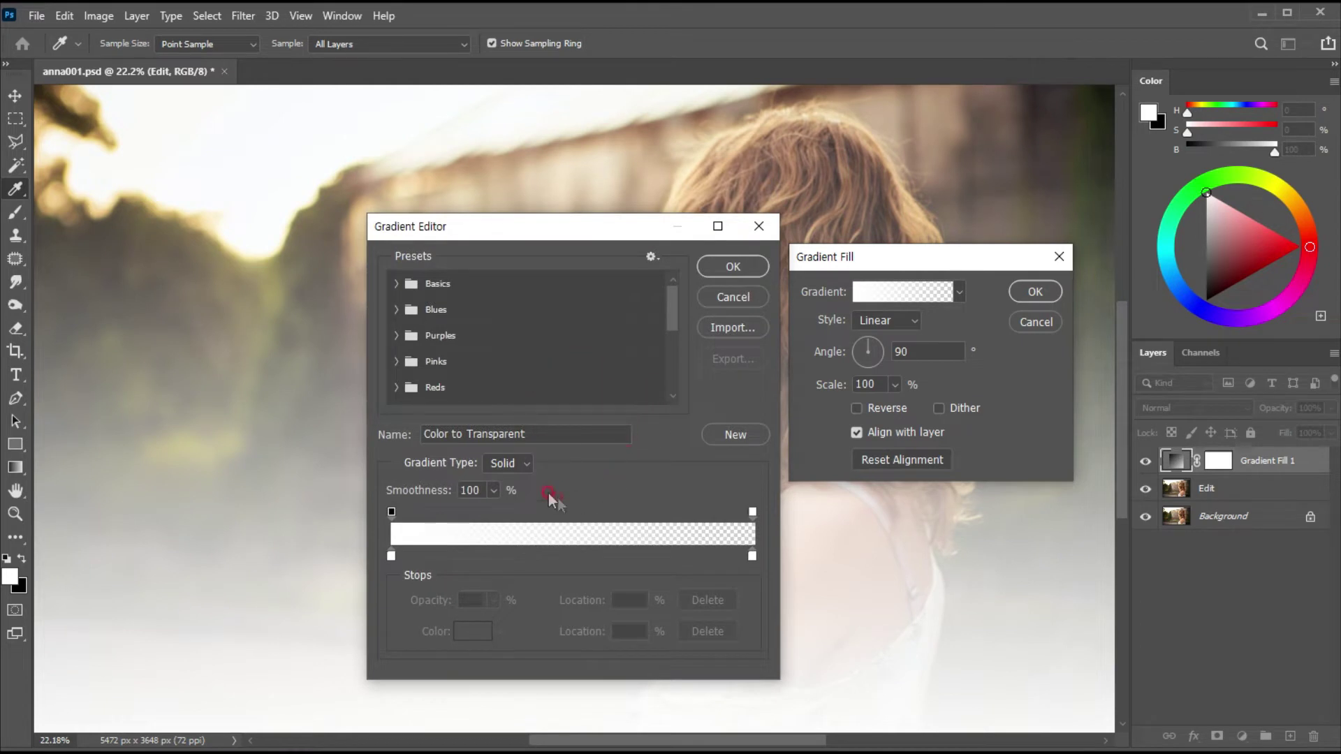
pyautogui.moveTo(391, 556); pyautogui.dragTo(478, 552)
pyautogui.click(466, 636)
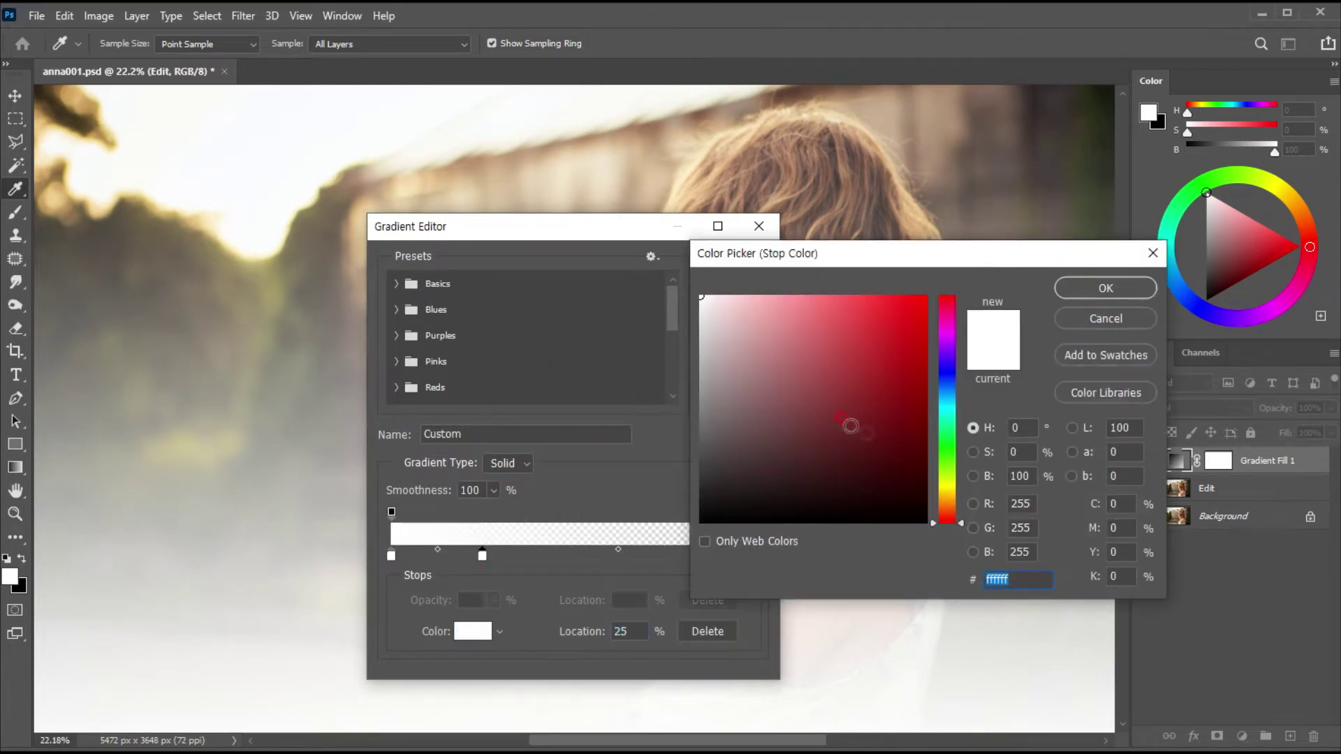
pyautogui.click(947, 486)
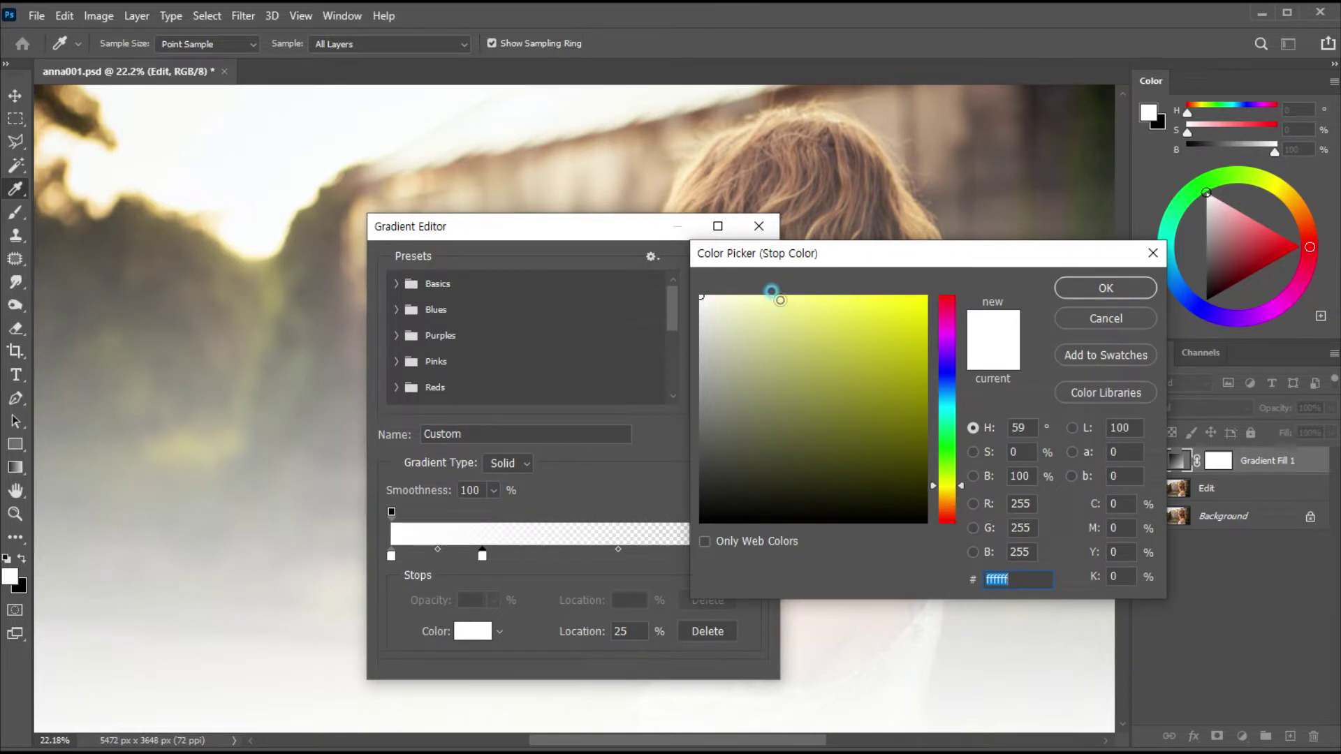
pyautogui.click(779, 300)
pyautogui.click(1066, 293)
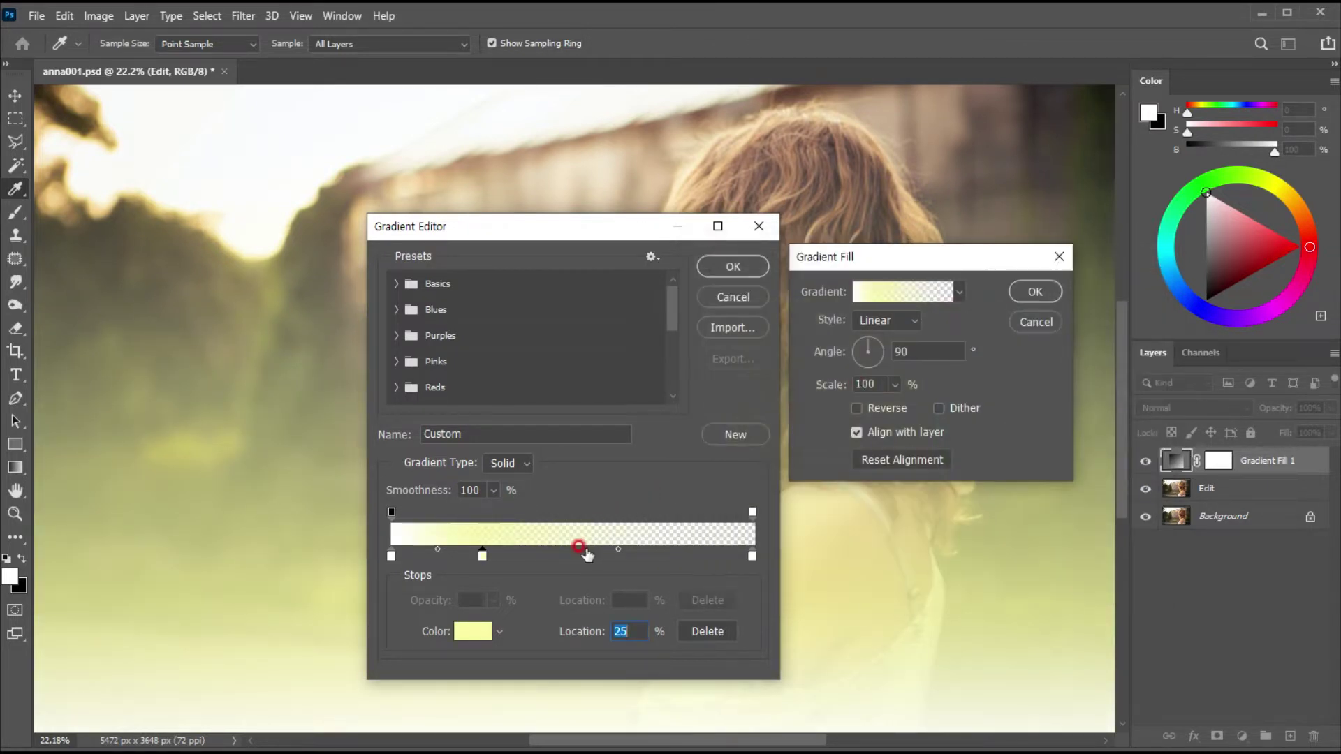
# - Add another color stop just past the middle of the gradient in a slightly stronger yellow
pyautogui.click(475, 631)
pyautogui.click(834, 300)
pyautogui.click(1087, 293)
# - Color the gradient's end stop bright yellow (fdf402) and move the first opacity stop to the 5% location
pyautogui.click(751, 557)
pyautogui.click(473, 631)
pyautogui.moveTo(954, 496); pyautogui.dragTo(948, 486)
pyautogui.click(924, 296)
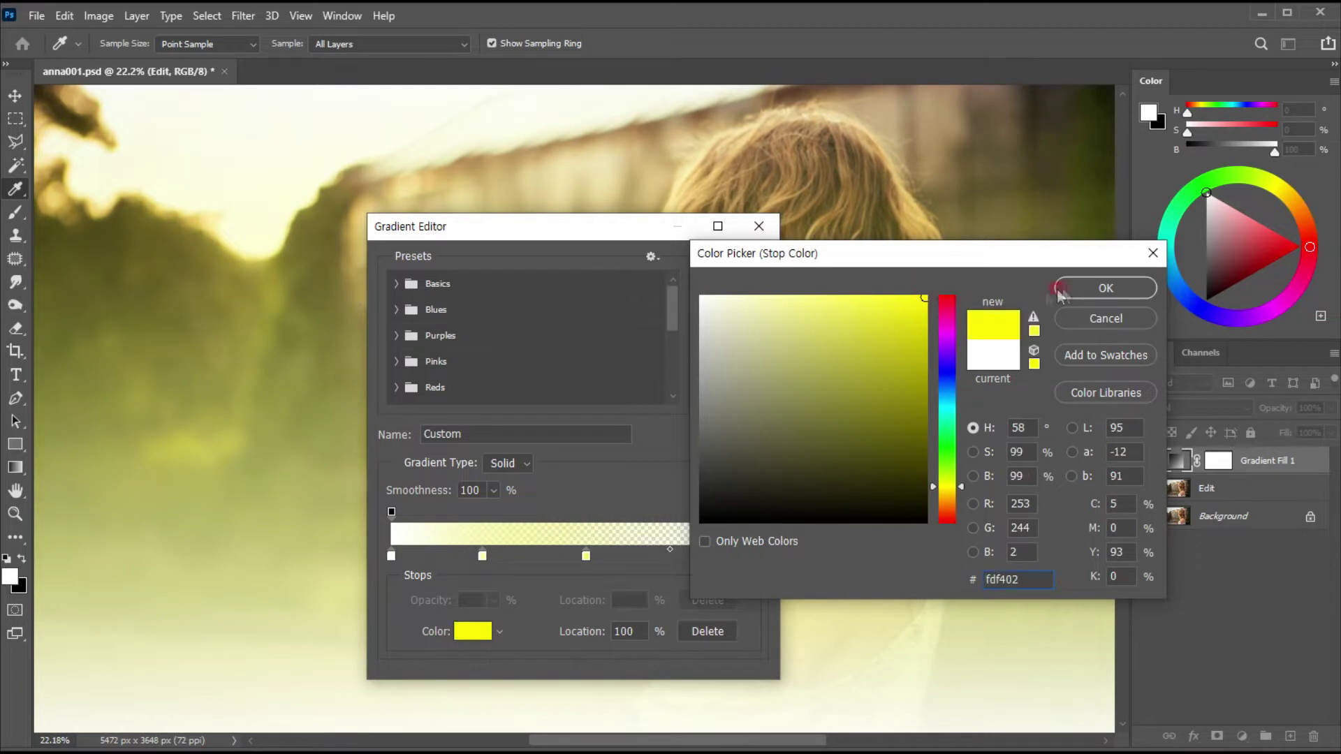
pyautogui.click(1059, 289)
pyautogui.moveTo(392, 512); pyautogui.dragTo(409, 512)
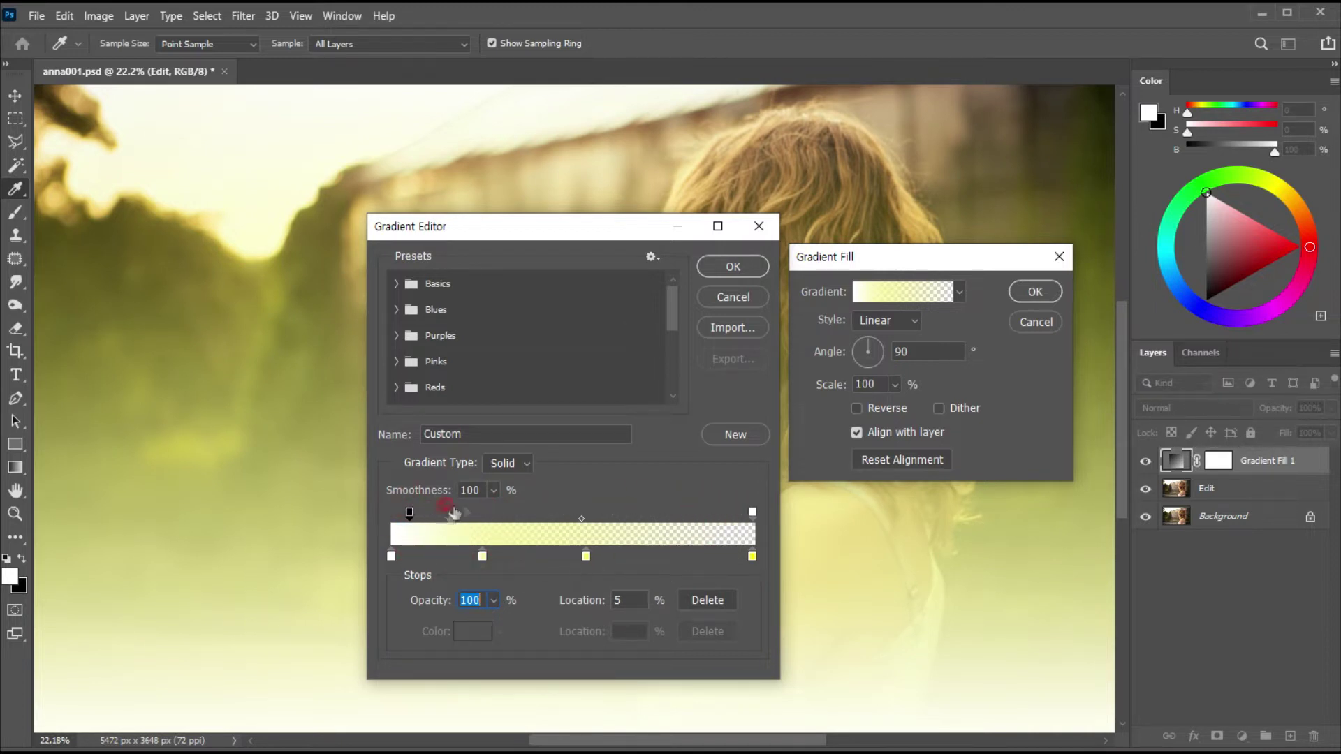
pyautogui.click(720, 269)
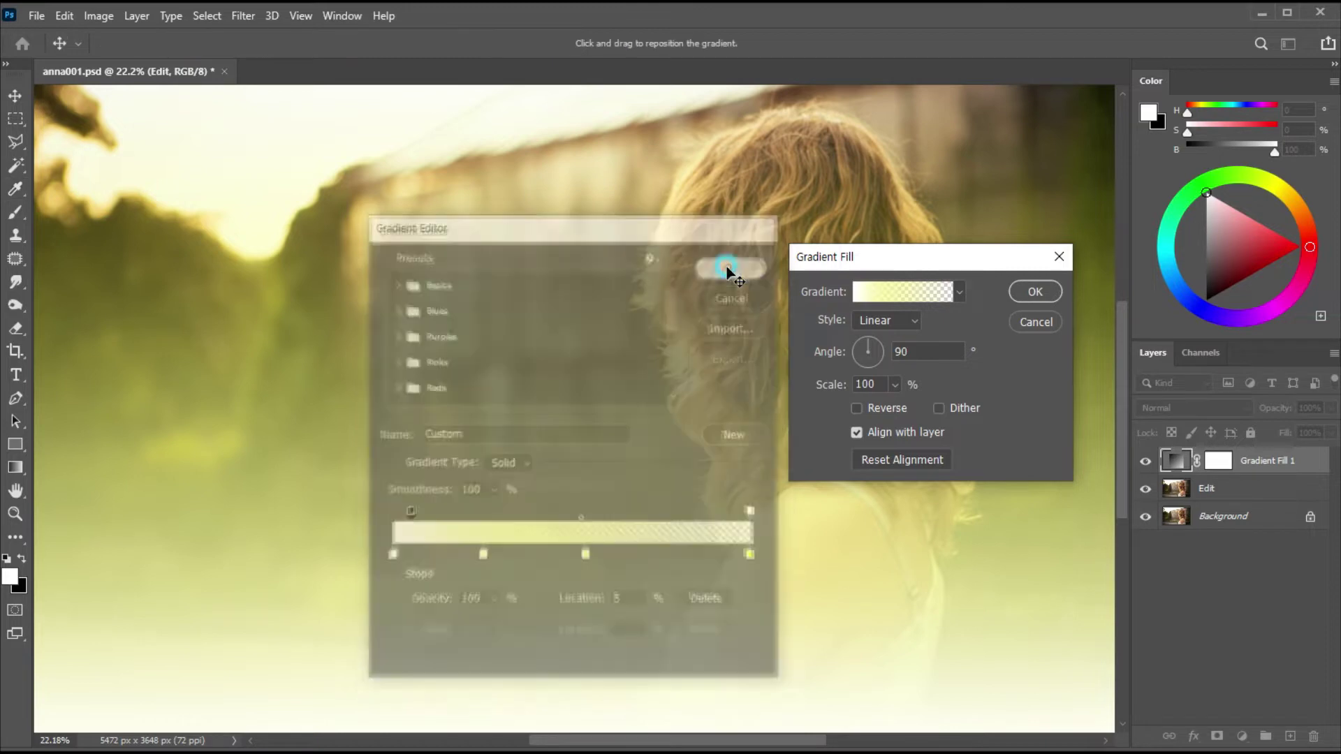
# - Set the gradient fill's style to Radial and its scale to 221%
pyautogui.moveTo(868, 256); pyautogui.dragTo(850, 260)
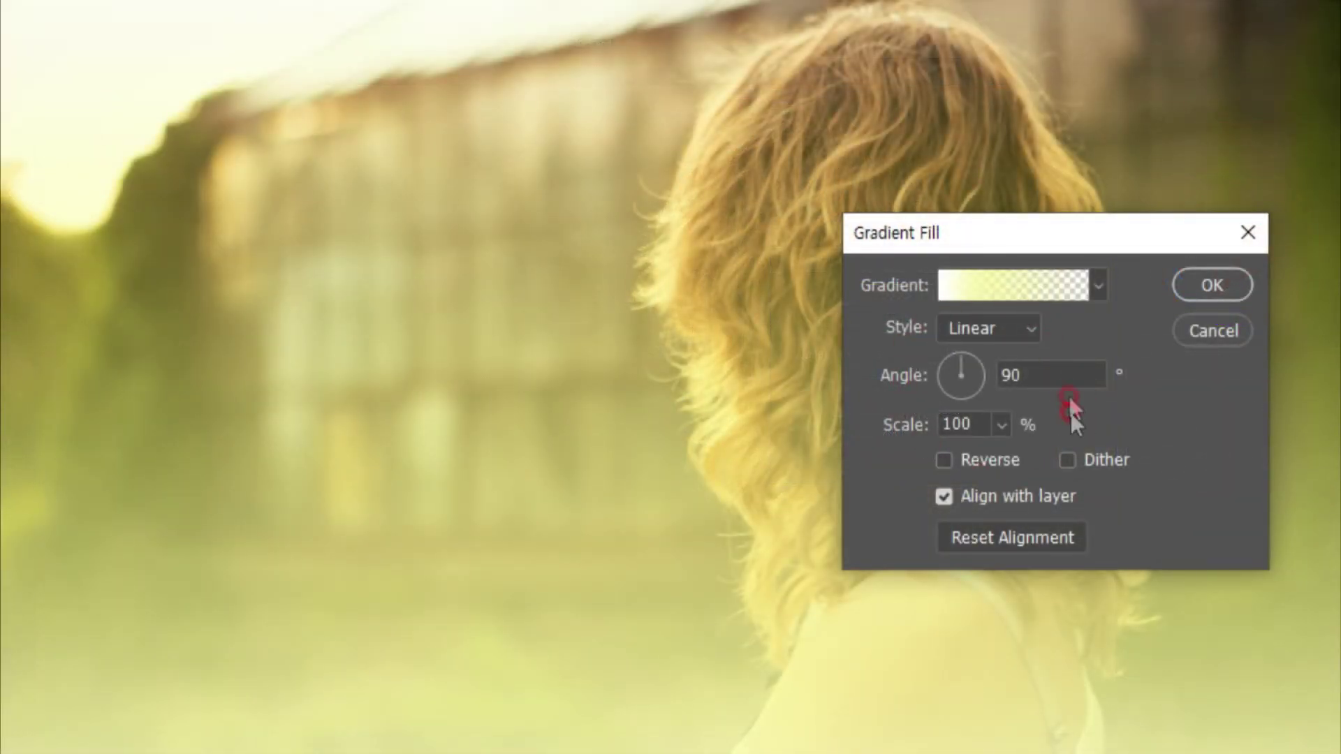
pyautogui.click(976, 327)
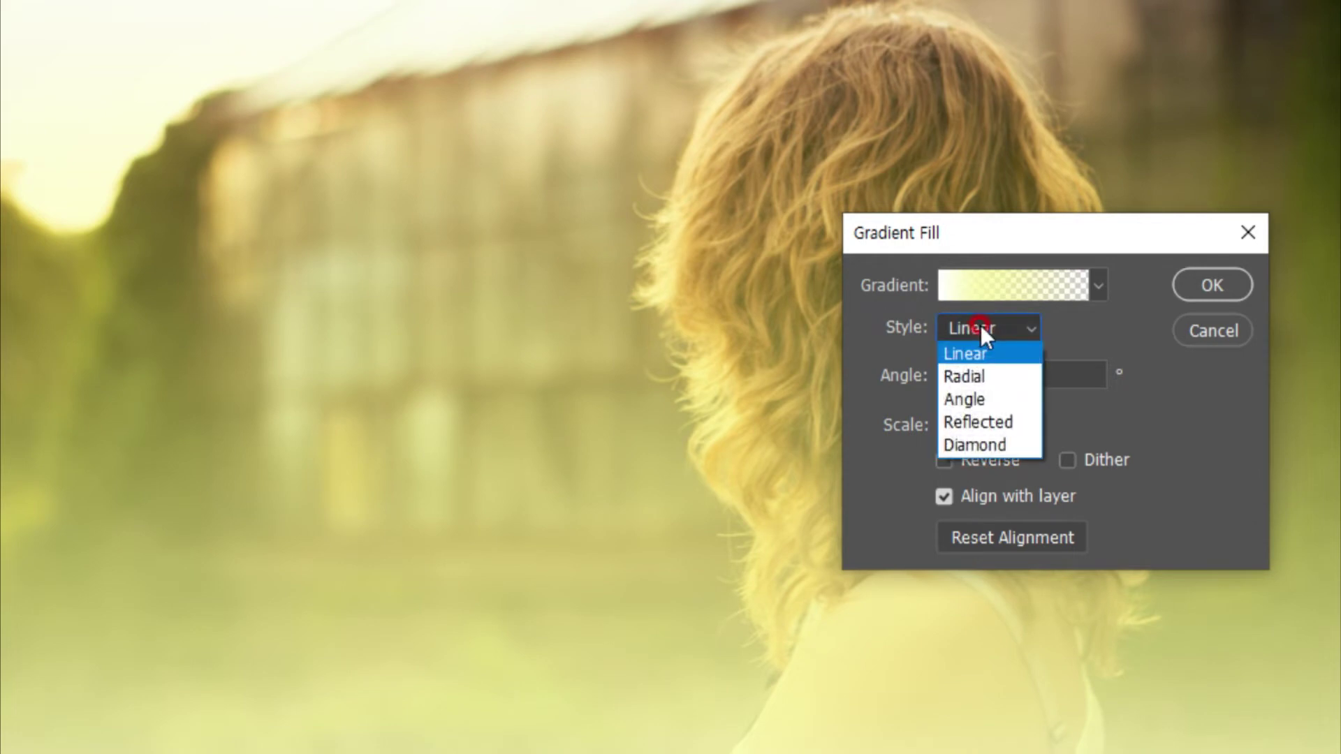
pyautogui.click(992, 378)
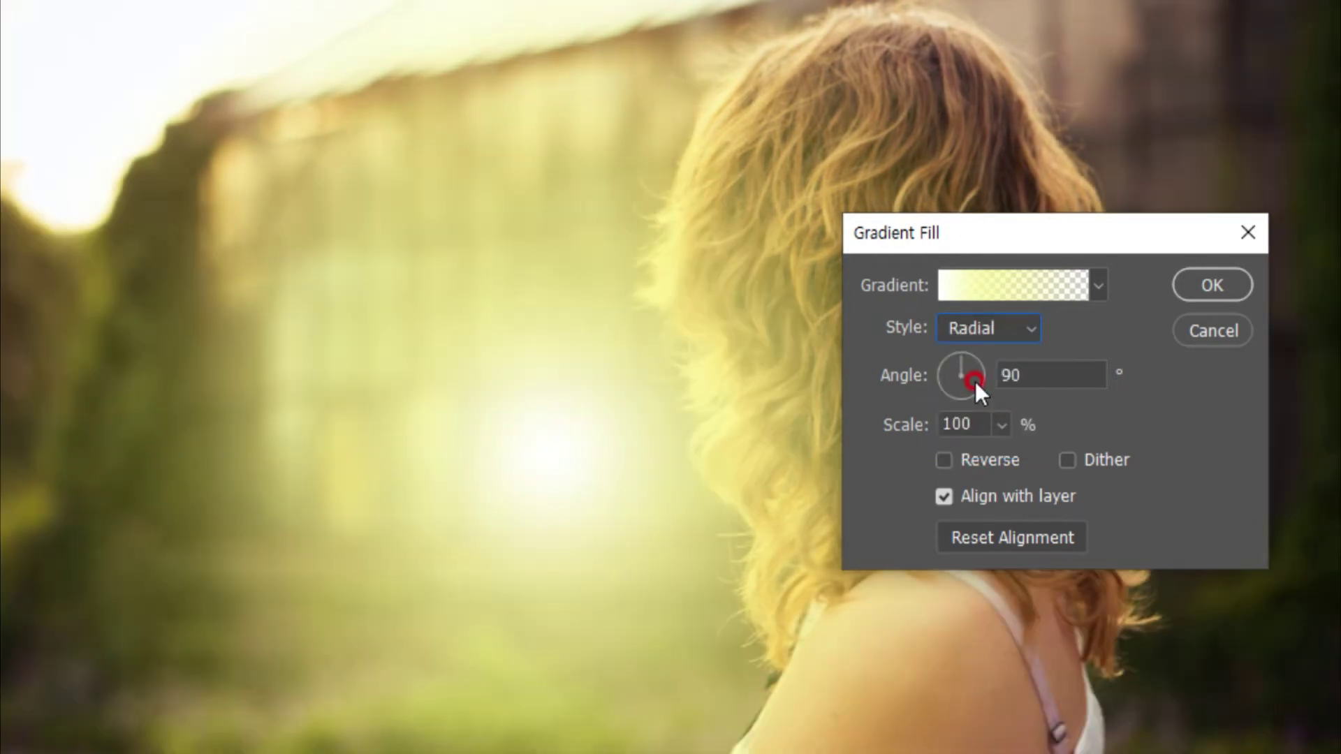
pyautogui.click(1001, 424)
pyautogui.moveTo(1008, 449)
pyautogui.mouseDown()
pyautogui.moveTo(1026, 457)
pyautogui.moveTo(1016, 462)
pyautogui.mouseUp()
pyautogui.click(946, 304)
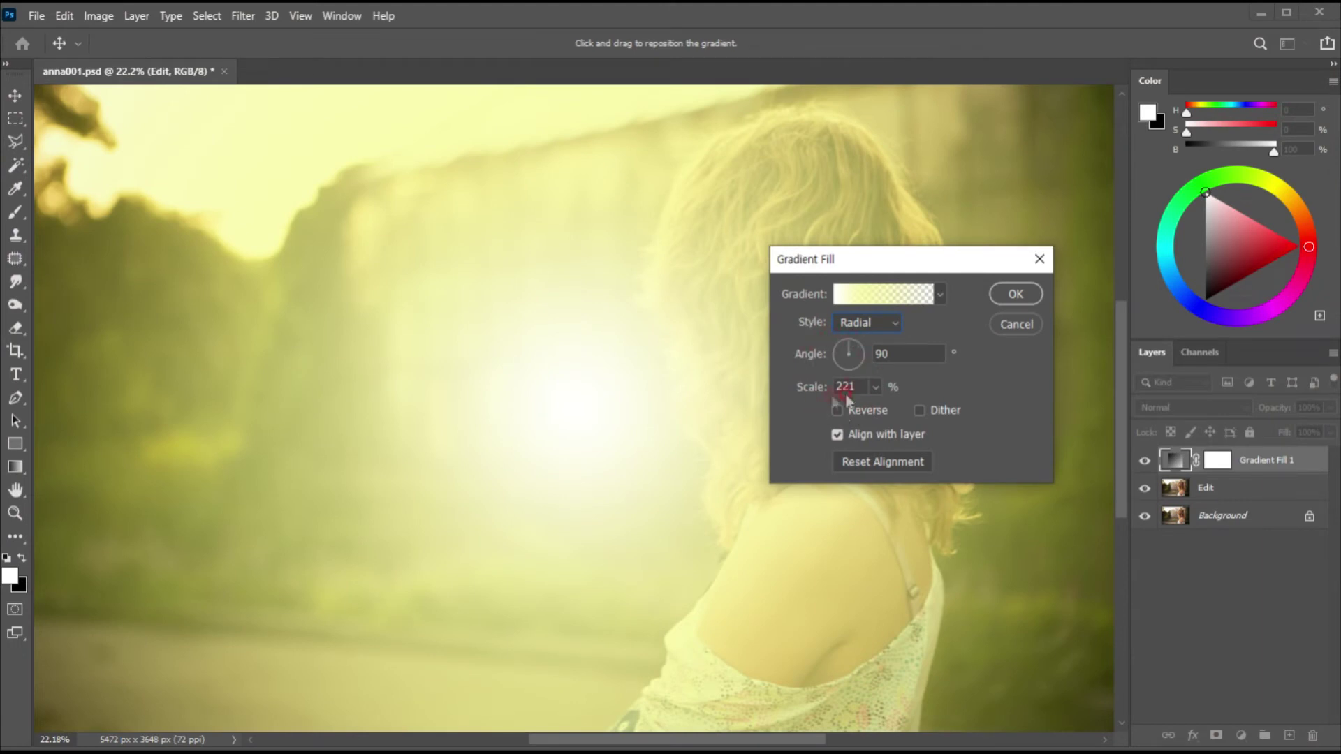
# - Reposition the gradient's bright center over the sun in the photo and set the fill layer's blend mode to Hard Light
pyautogui.moveTo(589, 405); pyautogui.dragTo(290, 239)
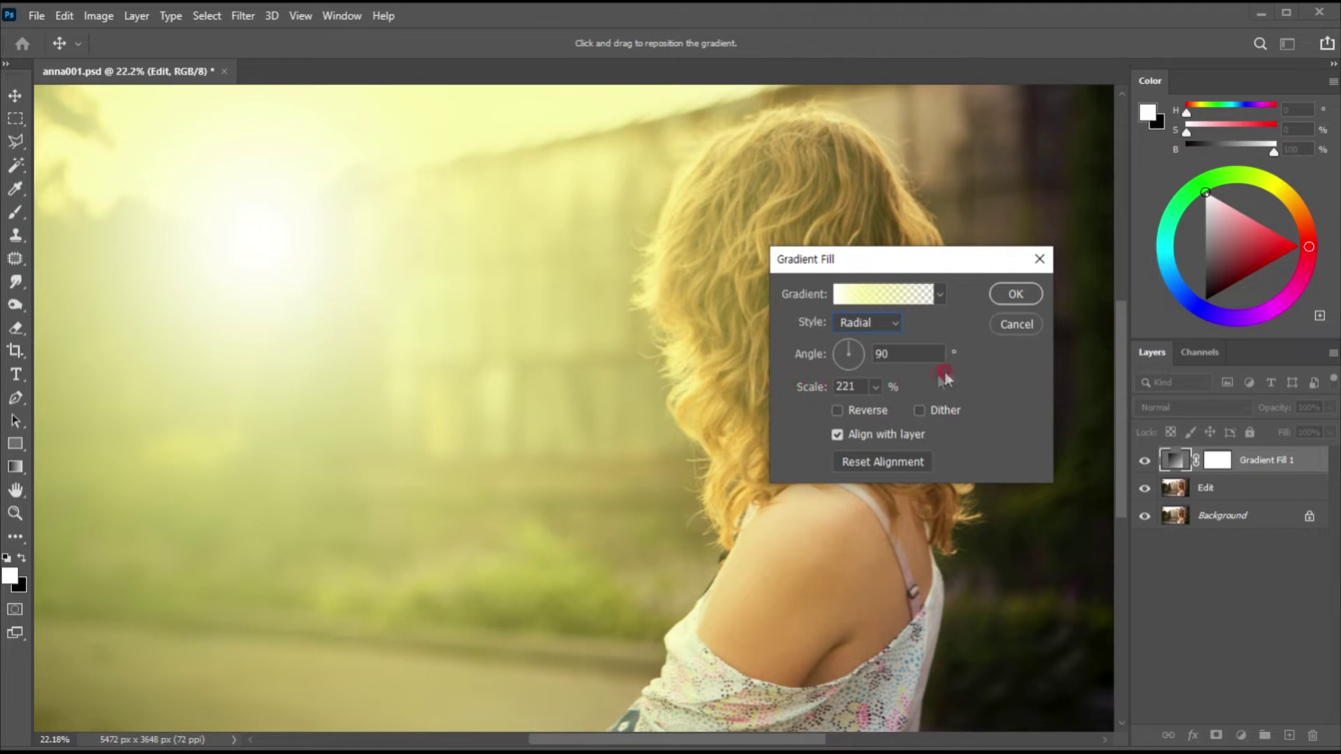
pyautogui.click(1017, 294)
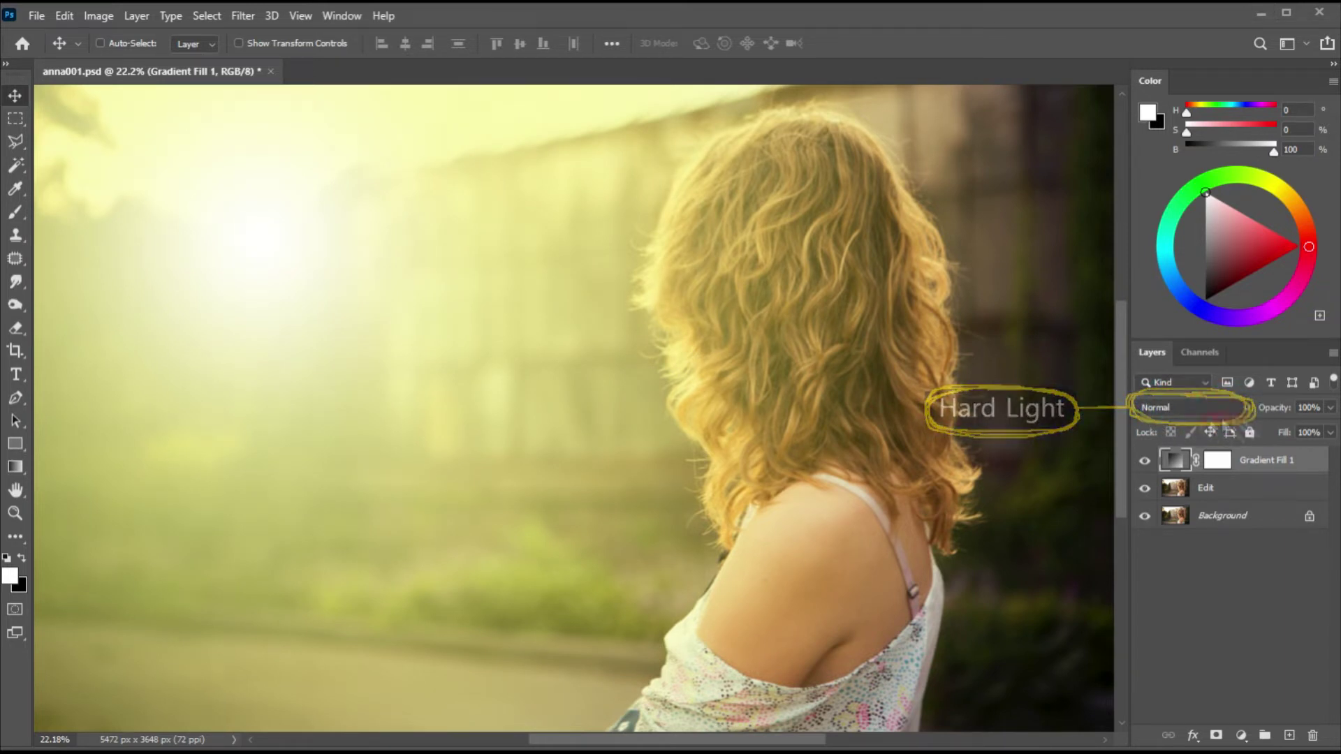
pyautogui.click(1169, 409)
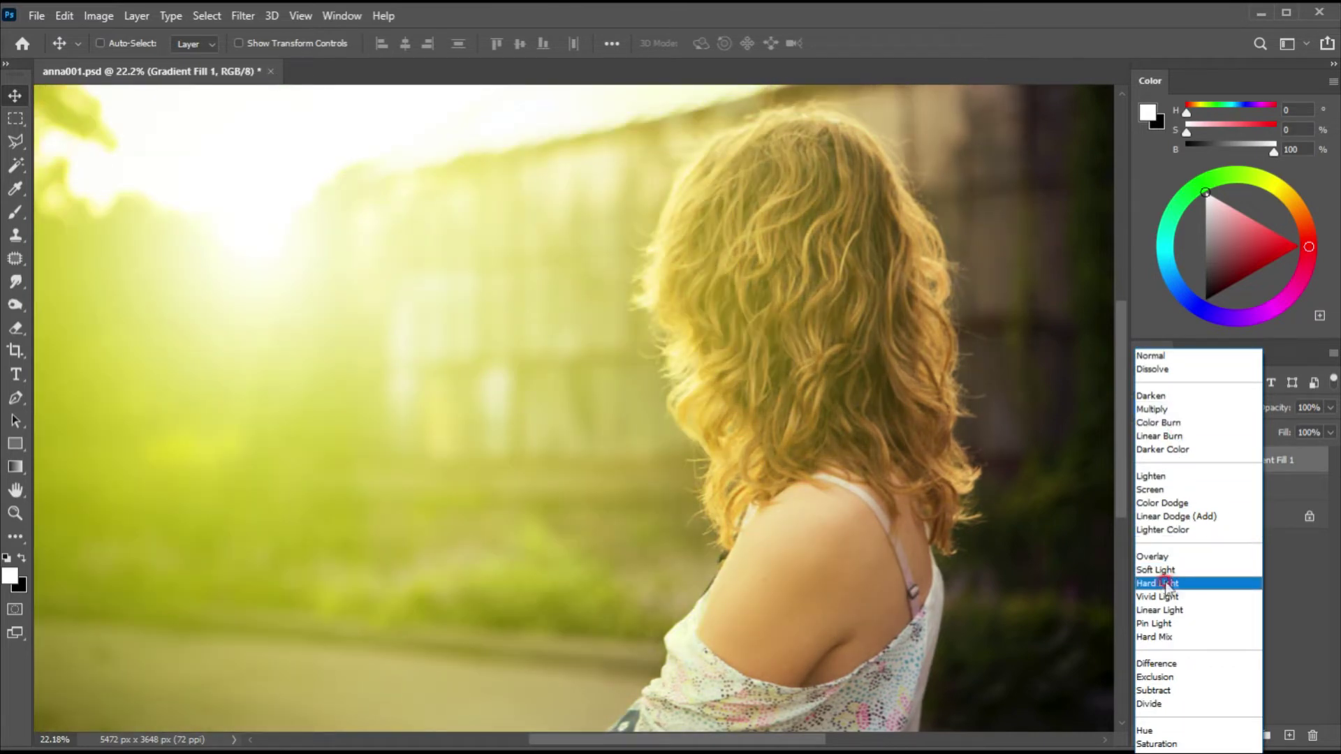
pyautogui.click(1165, 584)
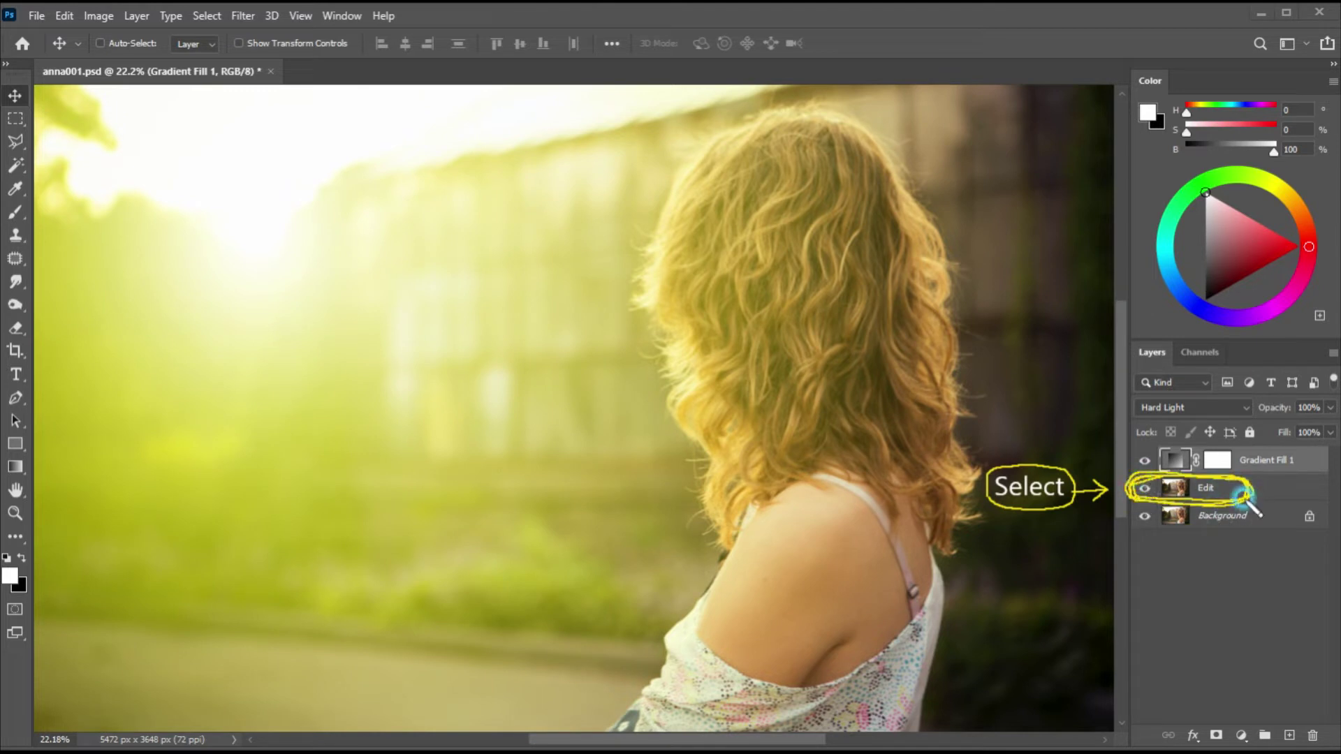
# - Add a Selective Color adjustment layer at the top of the layer stack
pyautogui.click(1227, 489)
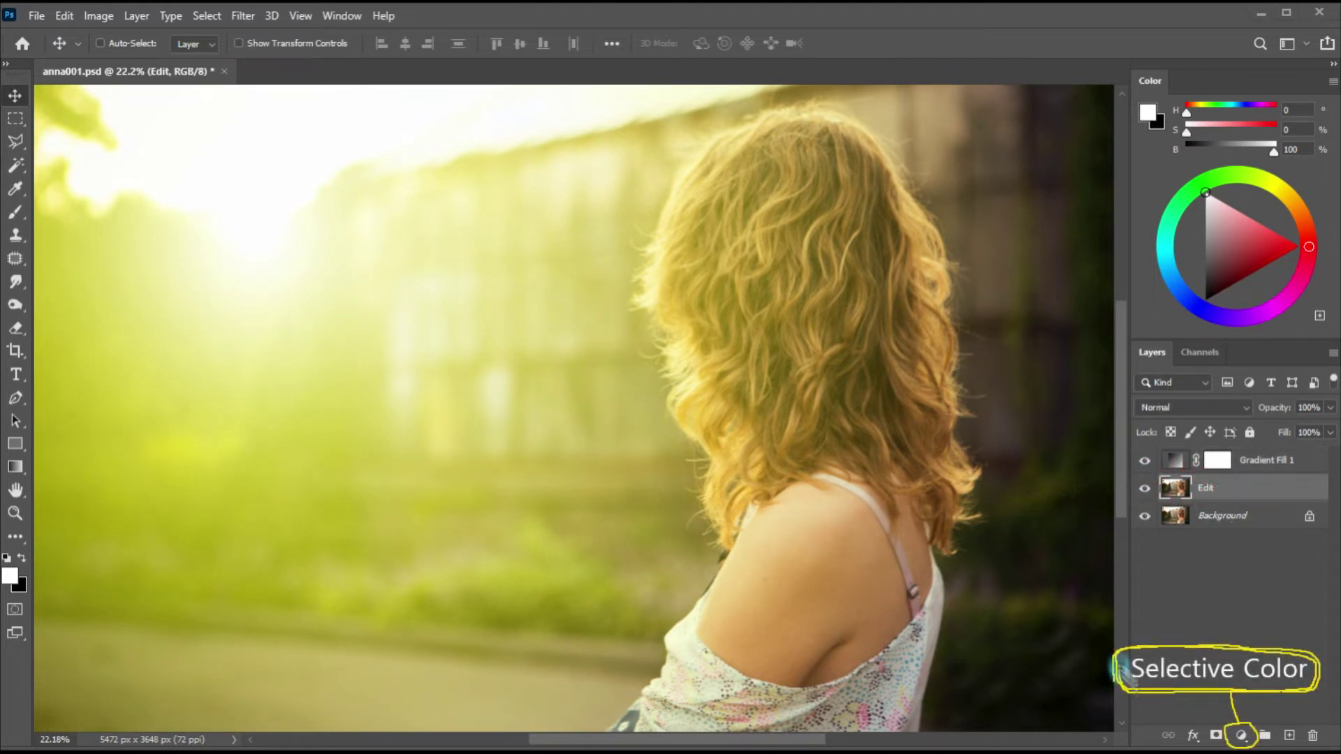
pyautogui.click(1240, 736)
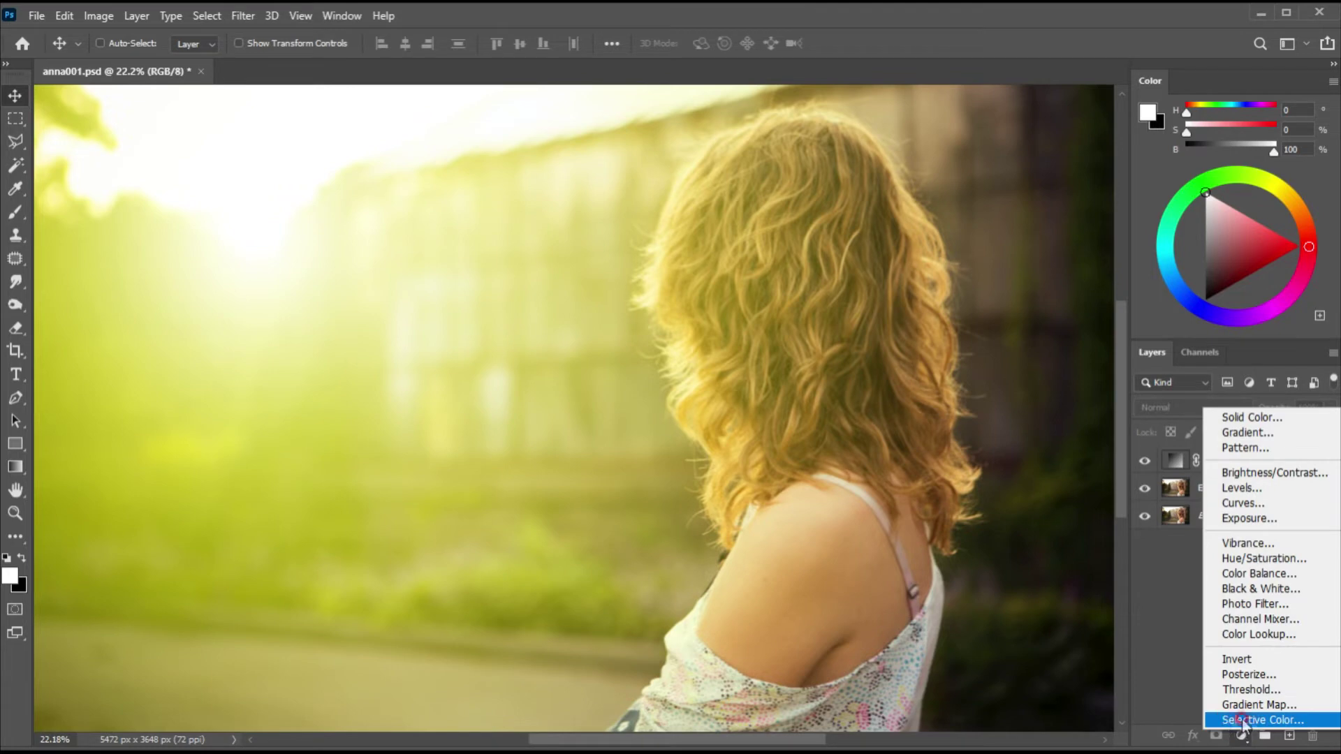
pyautogui.click(1250, 721)
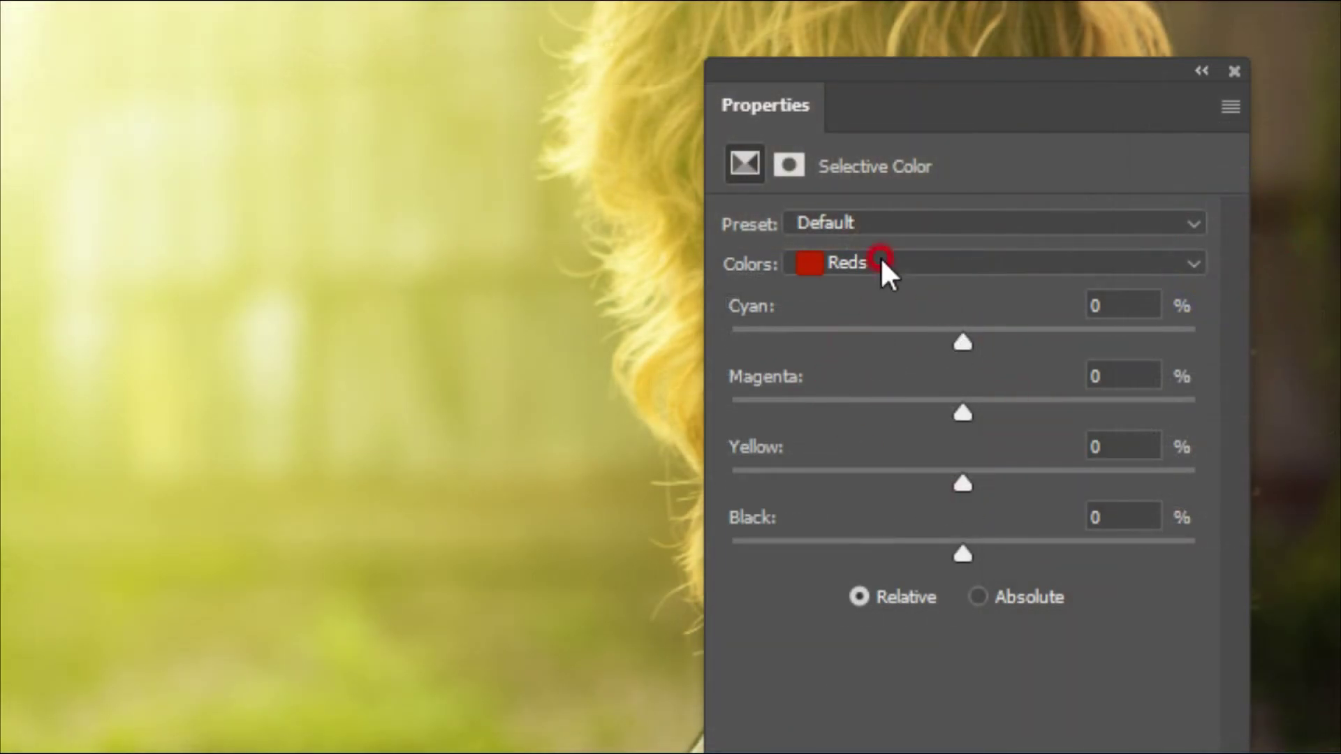
# - Adjust the Neutrals in Selective Color to Cyan +13, Magenta -20, Yellow +14 and Black -6
pyautogui.click(941, 265)
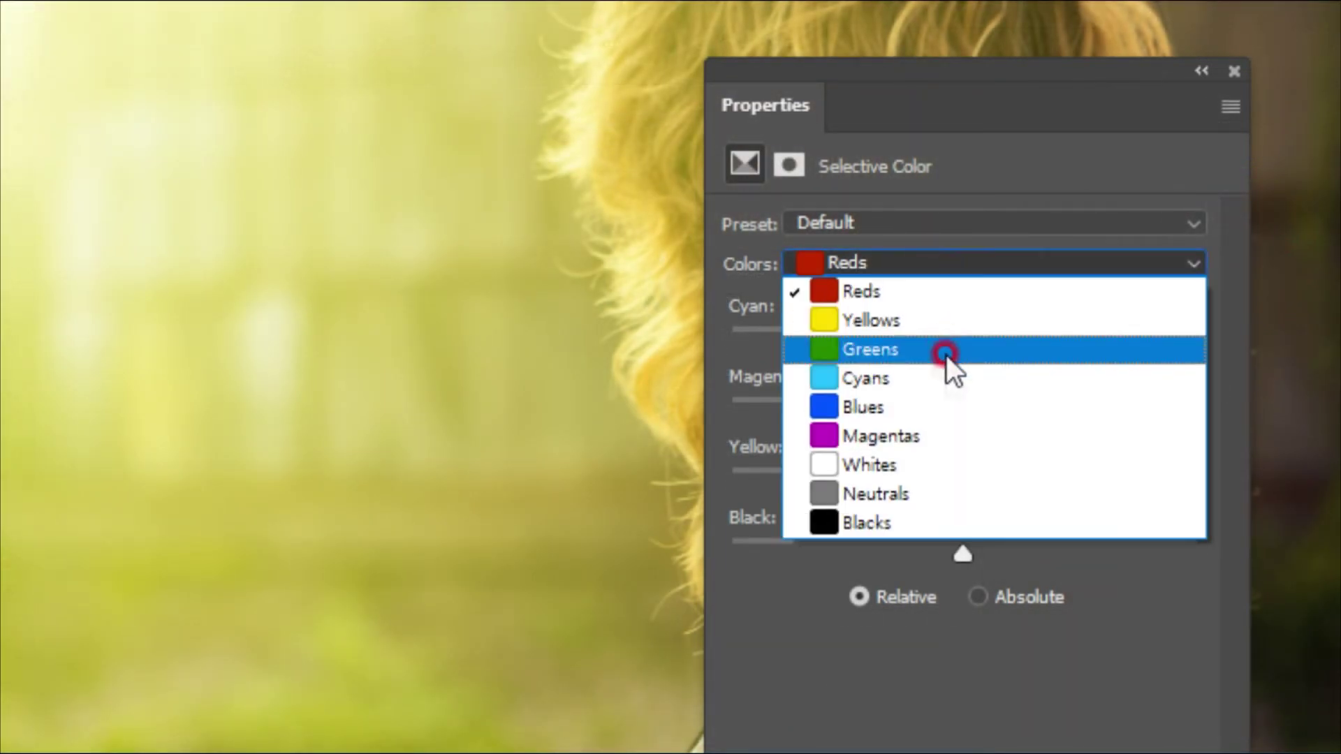
pyautogui.click(907, 493)
pyautogui.moveTo(962, 483); pyautogui.dragTo(873, 487)
pyautogui.moveTo(962, 343); pyautogui.dragTo(1024, 340)
pyautogui.moveTo(962, 414); pyautogui.dragTo(916, 413)
pyautogui.click(869, 479)
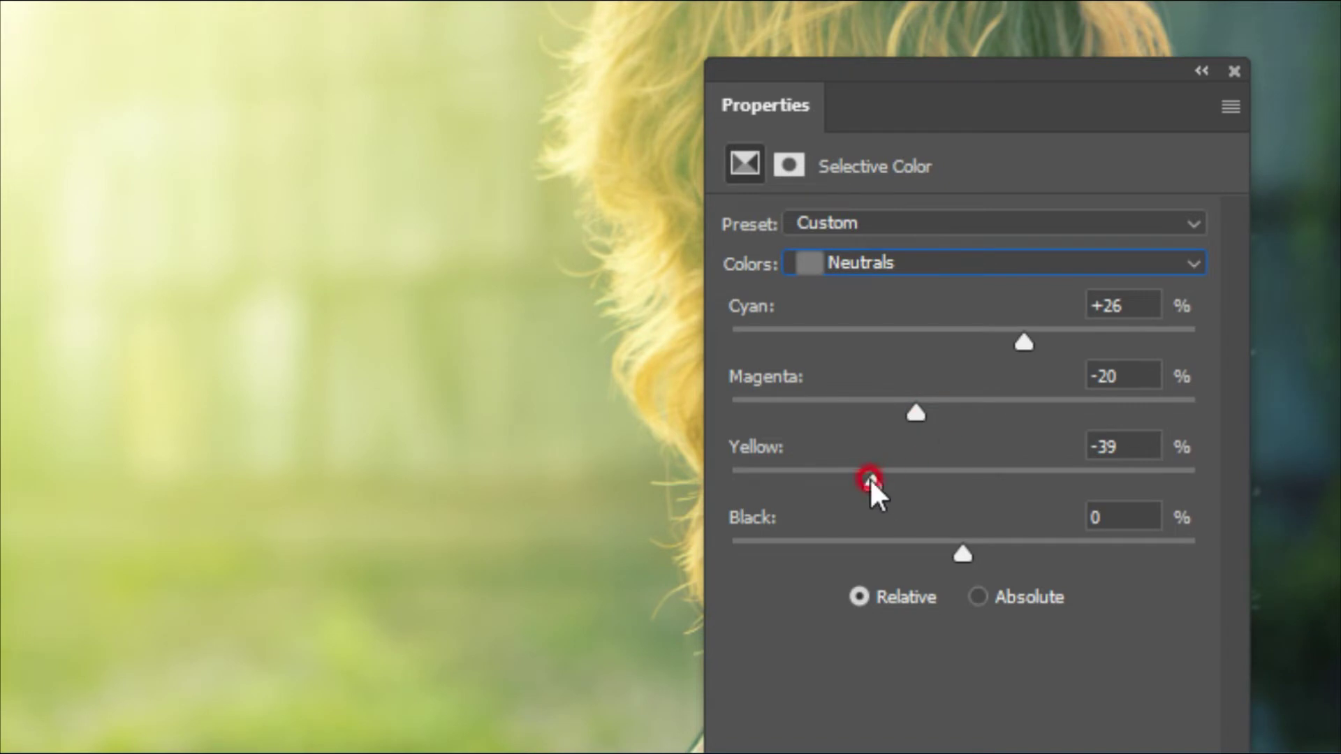
pyautogui.moveTo(965, 472); pyautogui.dragTo(996, 478)
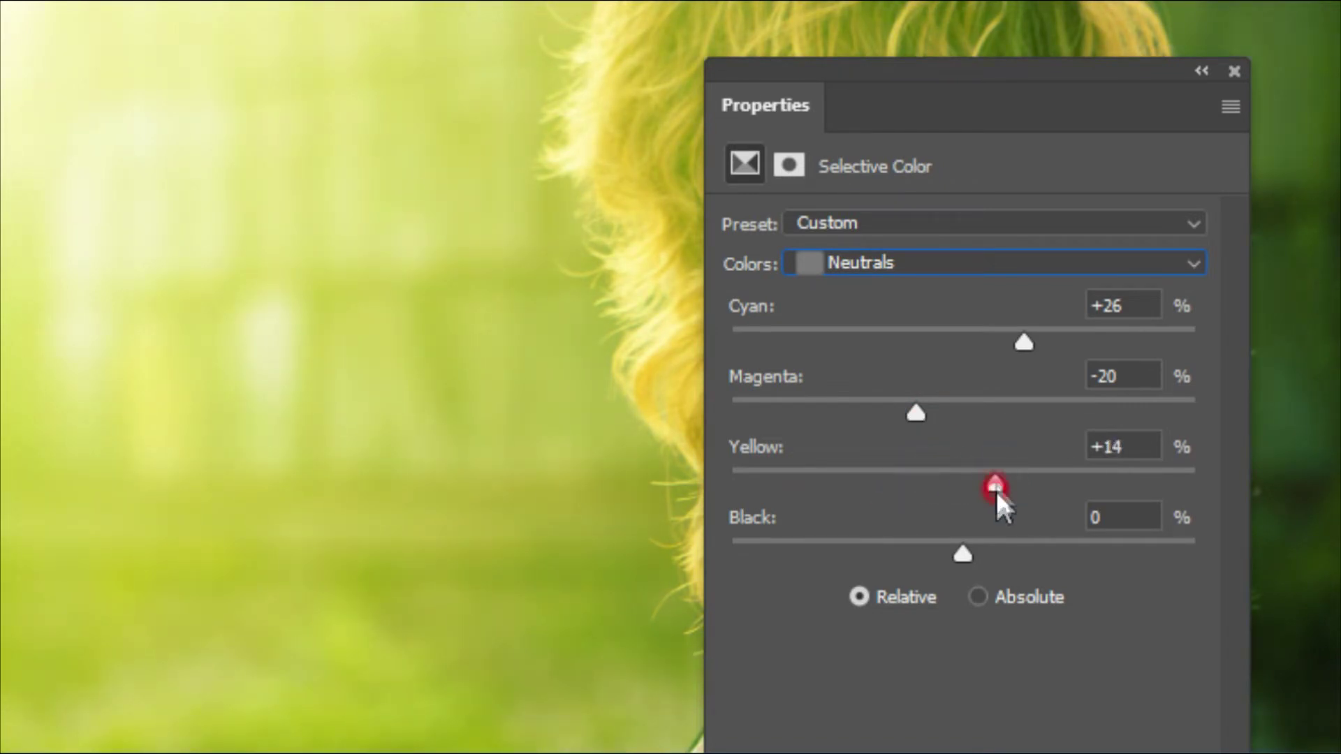
pyautogui.moveTo(954, 552); pyautogui.dragTo(949, 559)
pyautogui.moveTo(1024, 343); pyautogui.dragTo(996, 347)
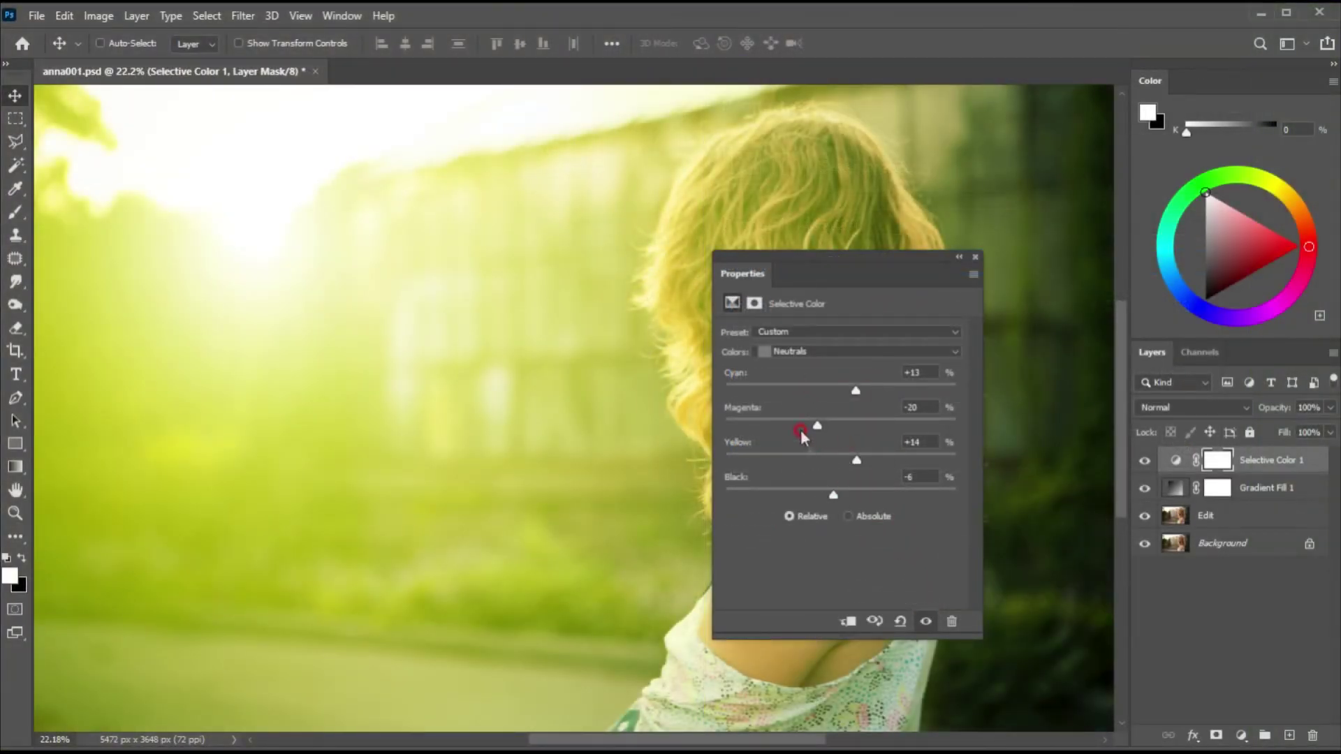
pyautogui.click(976, 257)
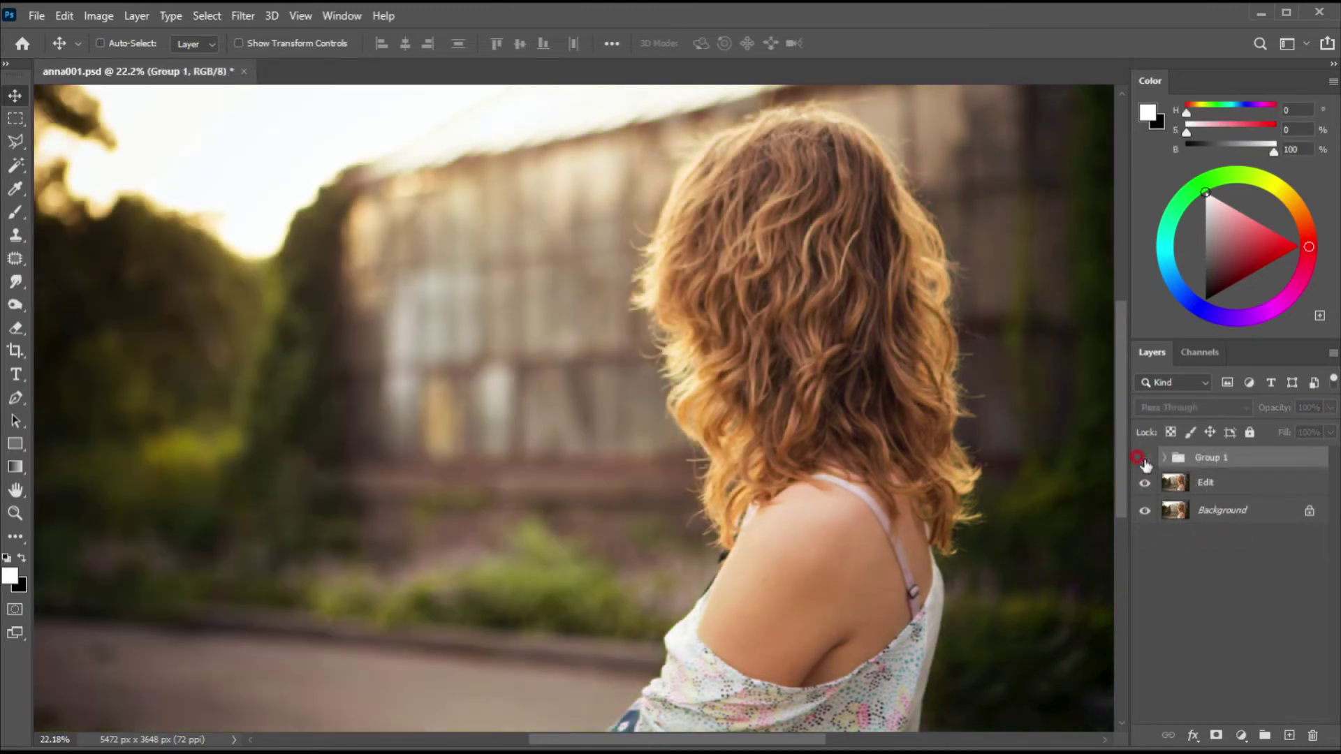
# - Compare the photo with and without the effect by toggling the visibility of Group 1
pyautogui.click(1144, 458)
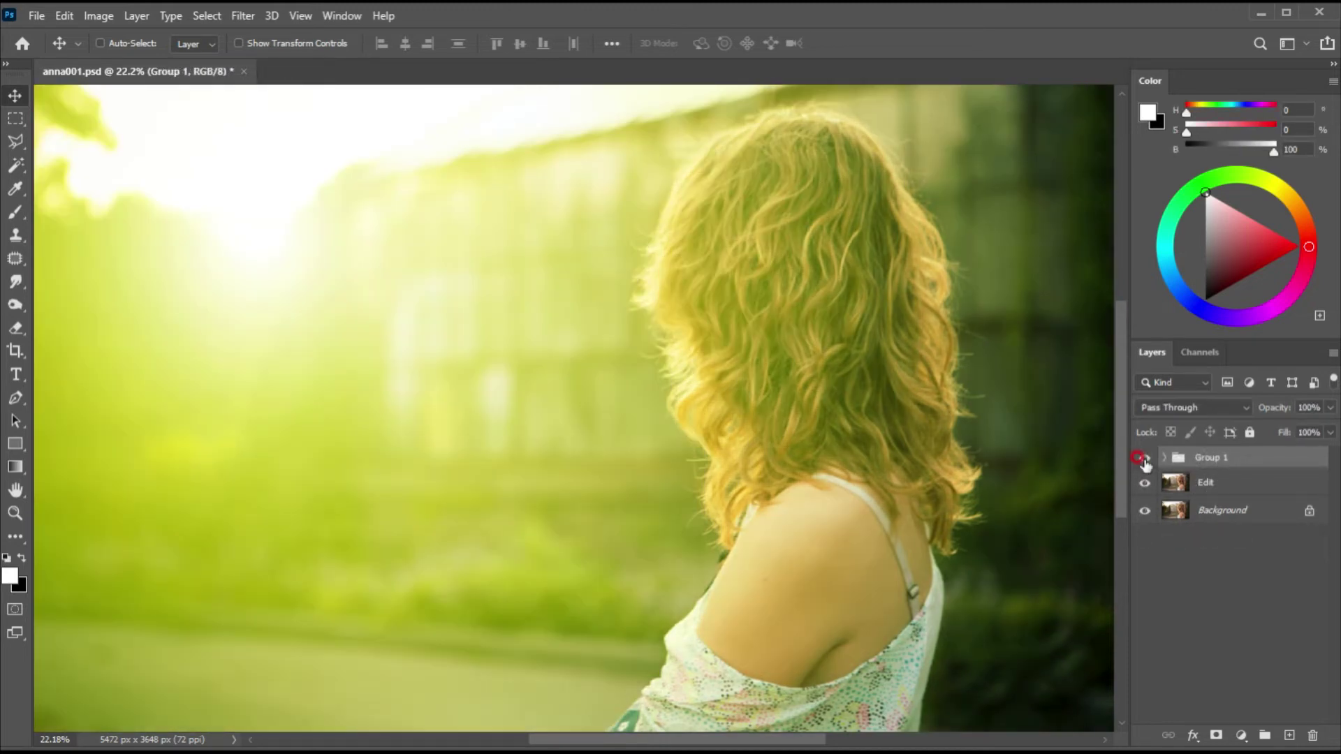
pyautogui.click(1144, 458)
pyautogui.click(1144, 458)
pyautogui.click(1144, 458)
pyautogui.click(1144, 458)
pyautogui.click(1144, 458)
pyautogui.click(1144, 459)
pyautogui.click(1144, 458)
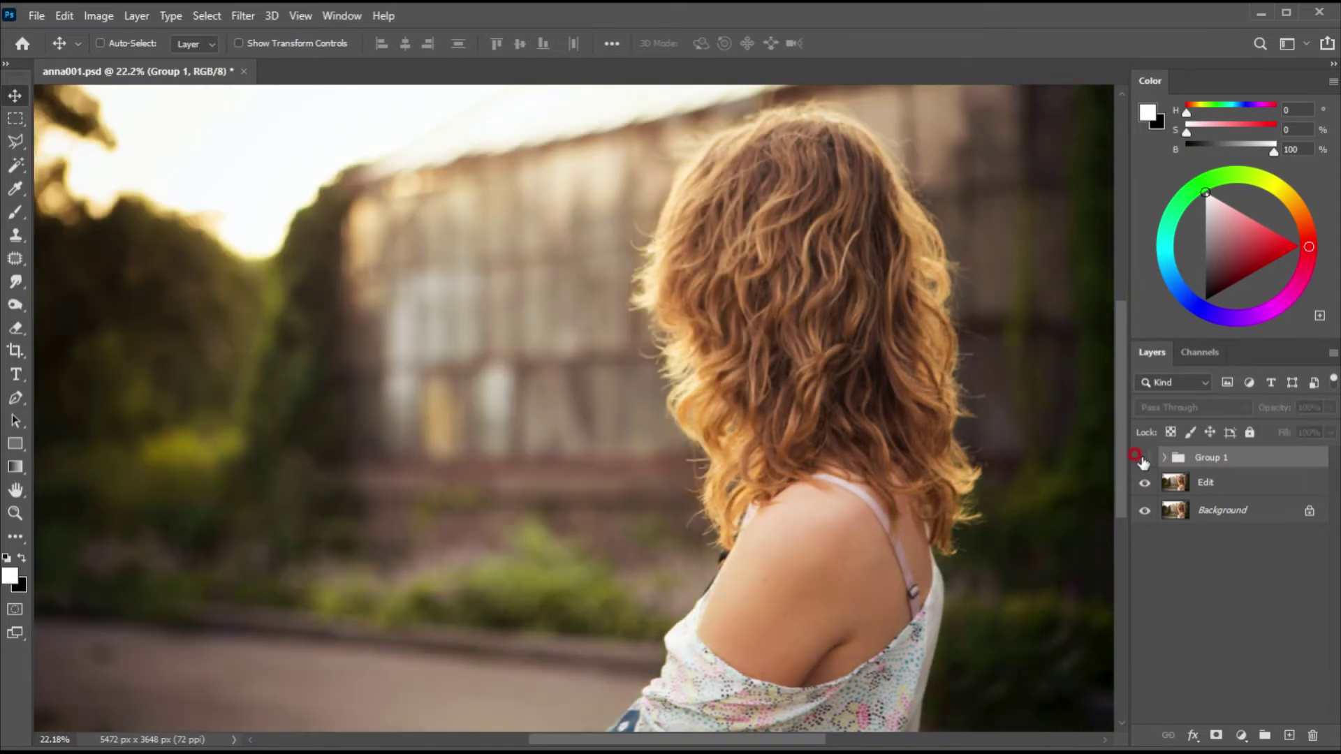
pyautogui.click(1144, 458)
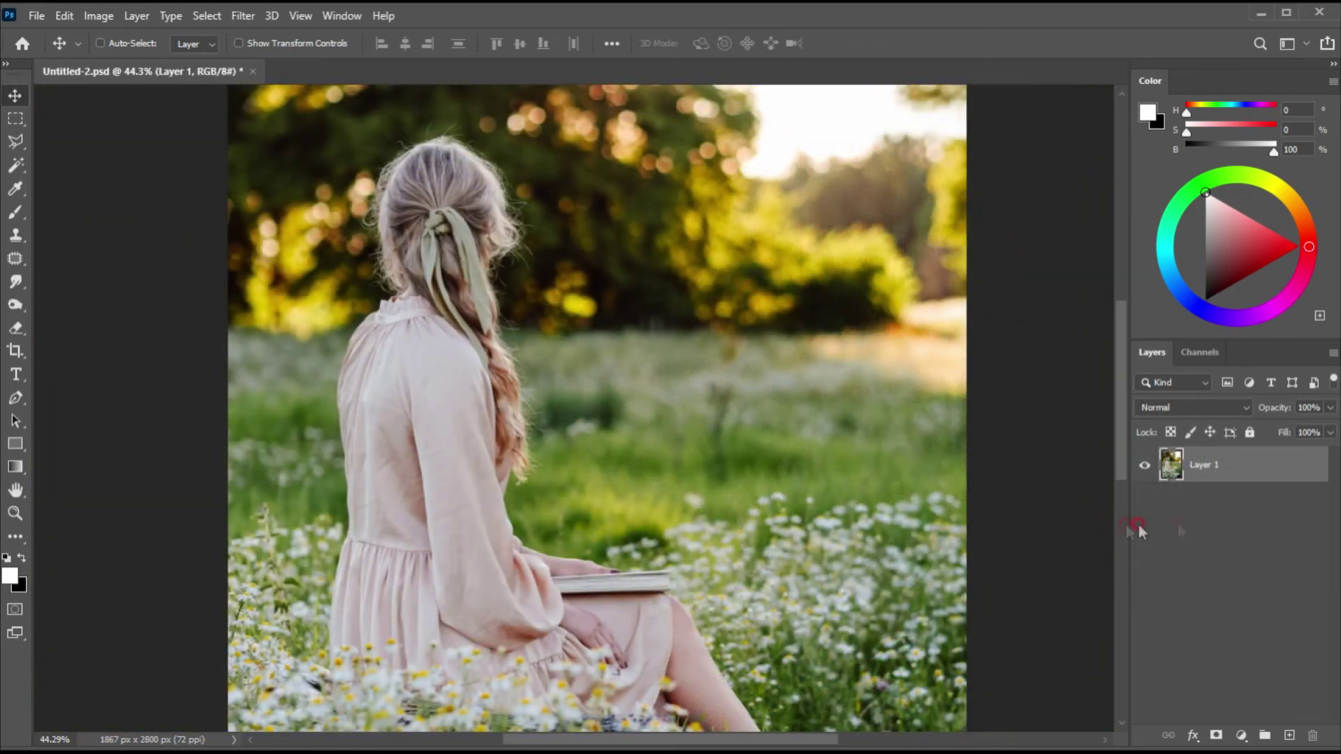
# - Duplicate Layer 1 and add a Gradient fill layer above the copy
pyautogui.moveTo(1239, 468); pyautogui.dragTo(1290, 735)
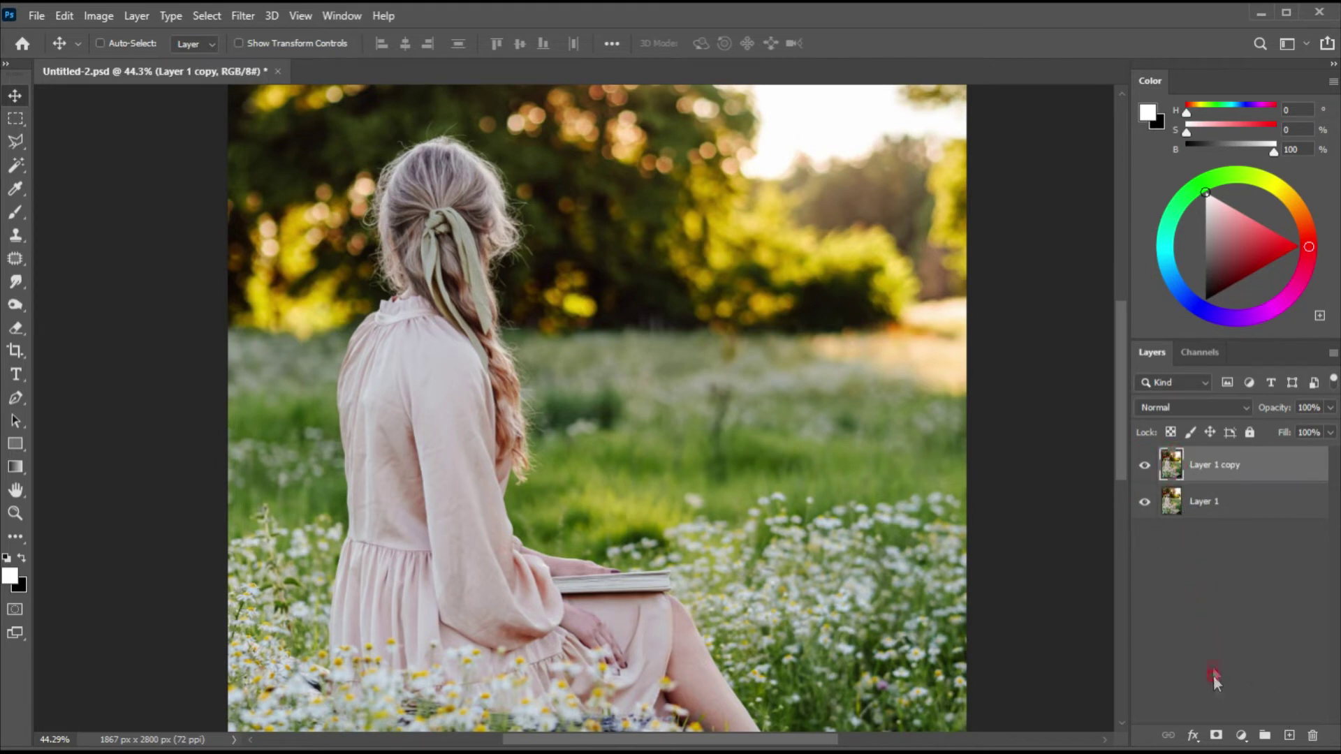
pyautogui.click(1238, 737)
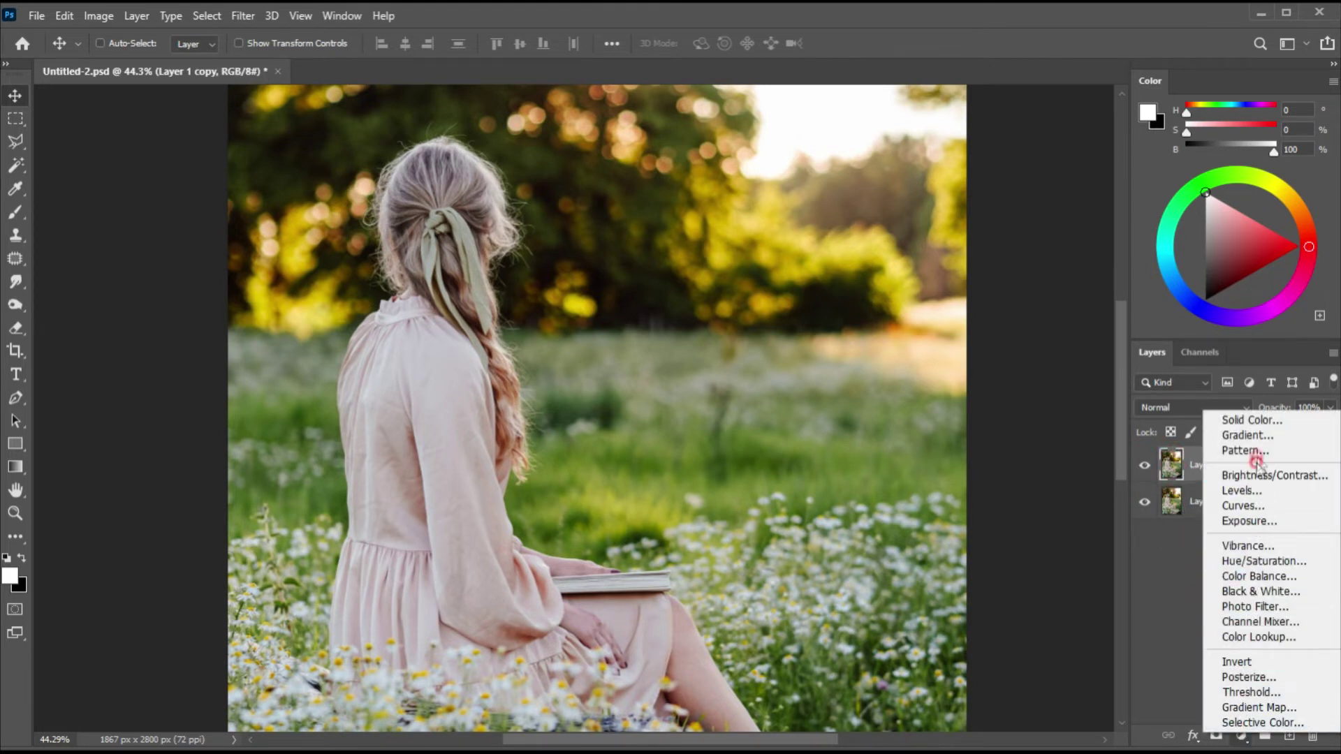
pyautogui.click(1246, 436)
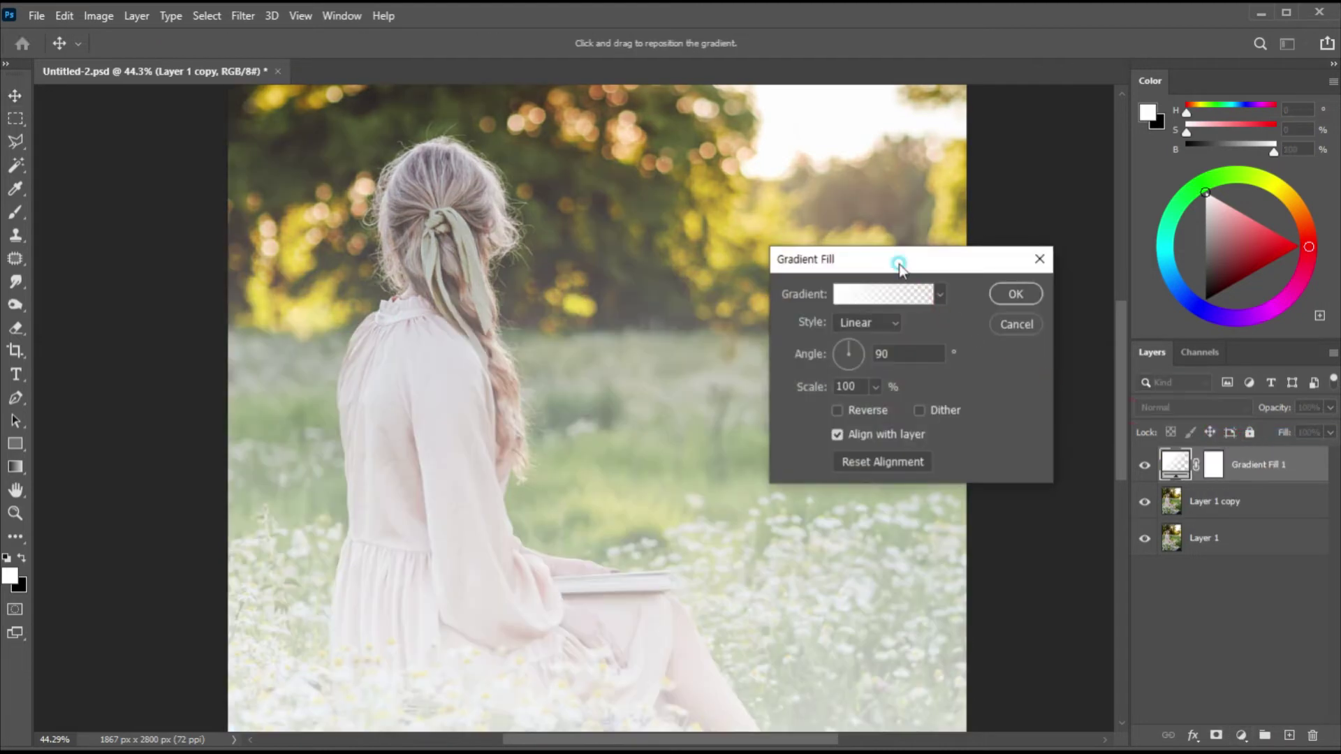
pyautogui.moveTo(899, 268); pyautogui.dragTo(902, 258)
# - Add a color stop at 19% in the fill's gradient and color it pale yellow, f3f995
pyautogui.click(877, 283)
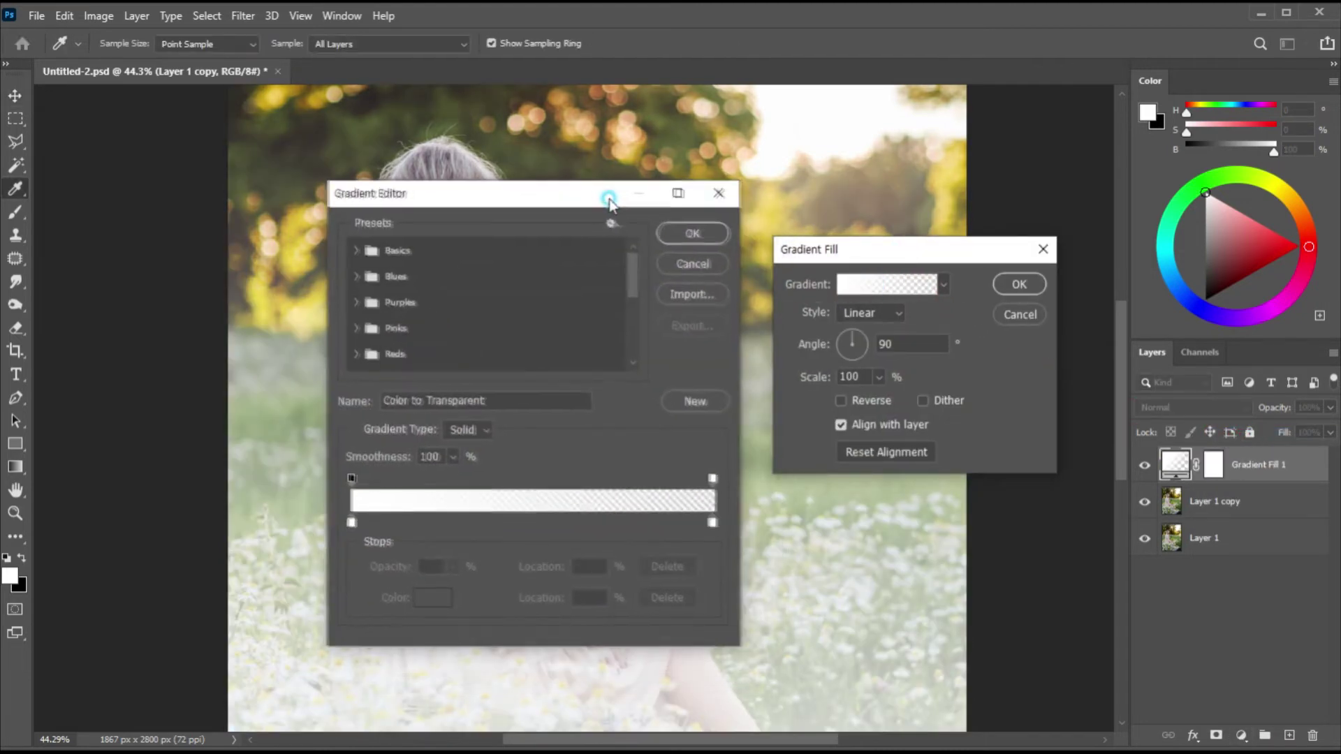
pyautogui.click(348, 521)
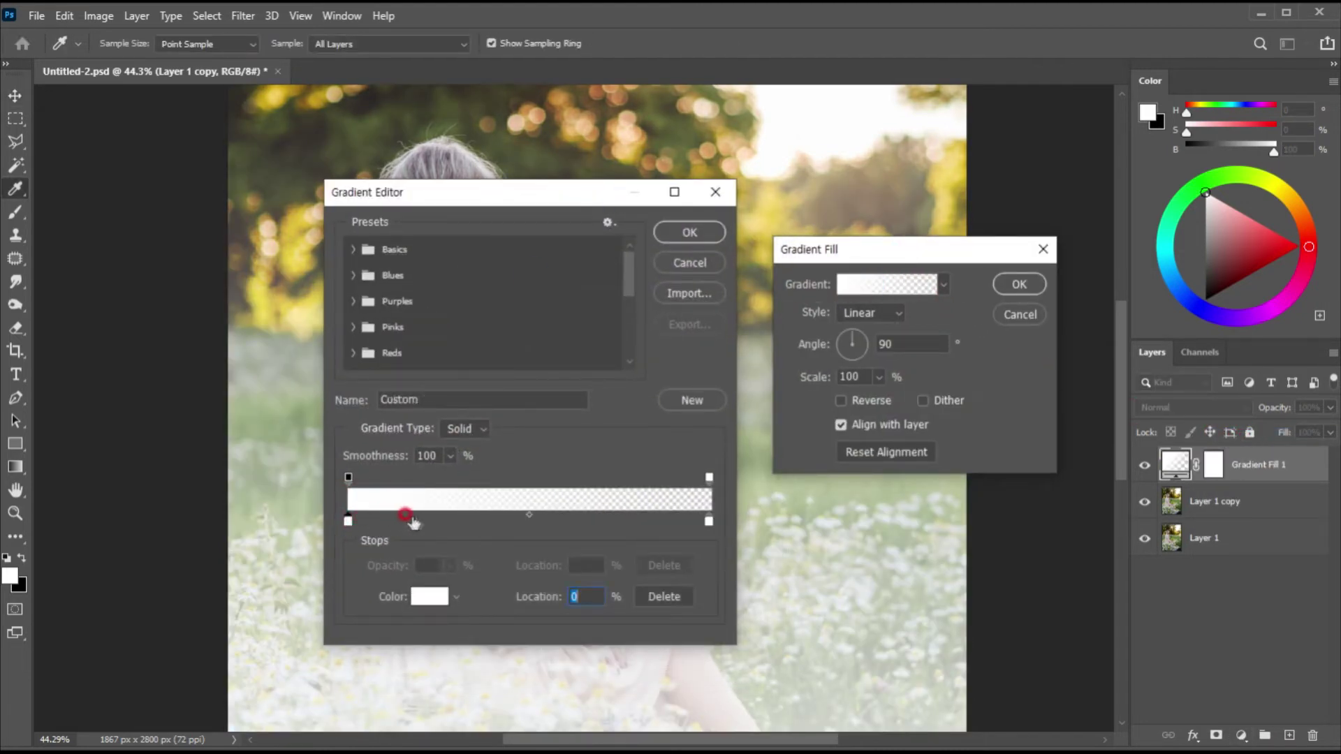
pyautogui.click(427, 596)
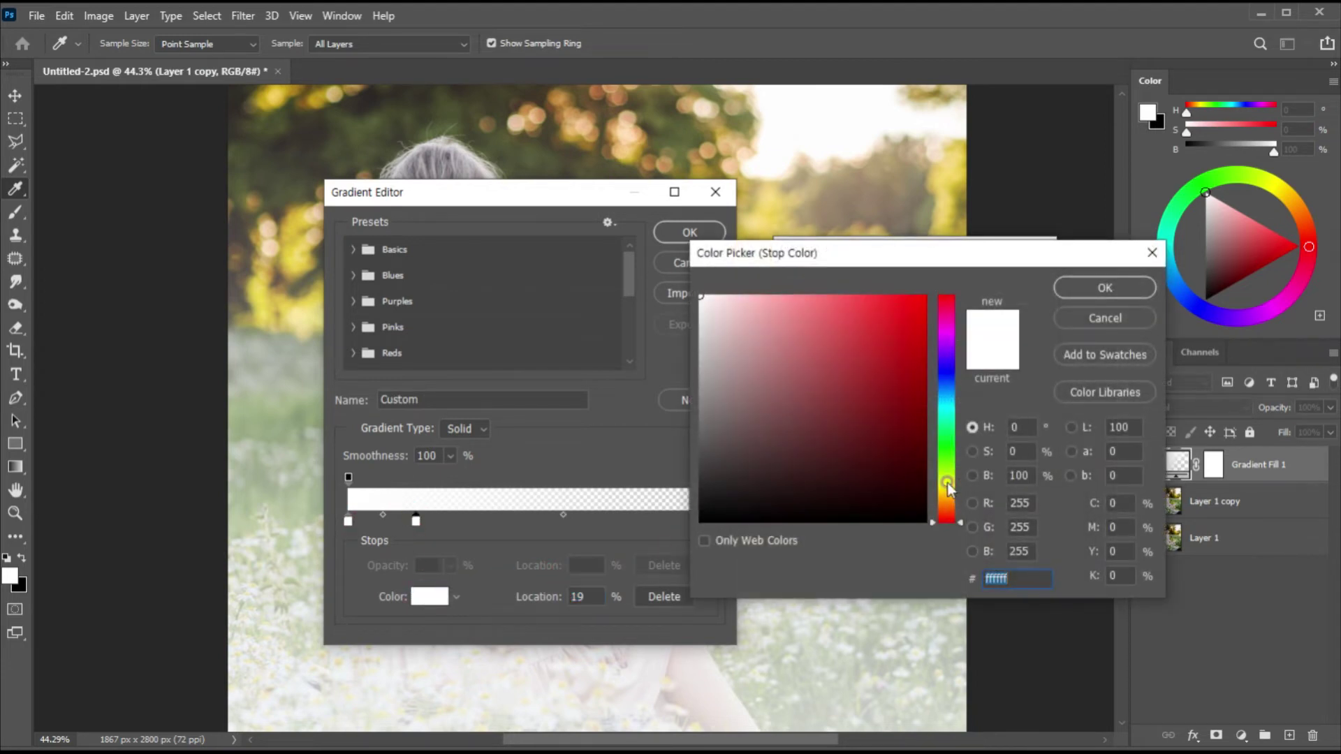
pyautogui.click(947, 483)
pyautogui.click(790, 301)
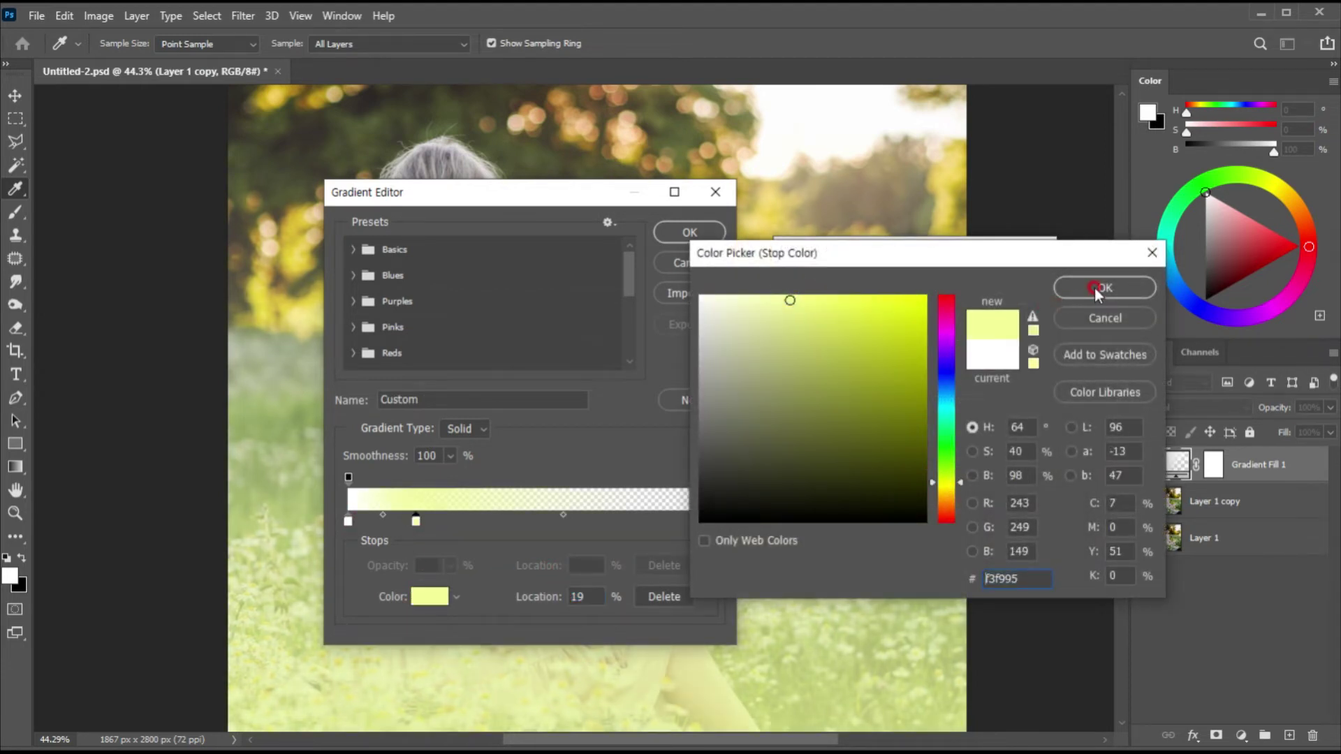
pyautogui.click(1096, 290)
# - Add another color stop near the middle of the gradient and give it a more saturated yellow
pyautogui.click(454, 597)
pyautogui.moveTo(842, 301); pyautogui.dragTo(844, 302)
pyautogui.click(1079, 299)
# - Recolor the gradient's end stop at 100% to a muted yellow-green
pyautogui.click(709, 521)
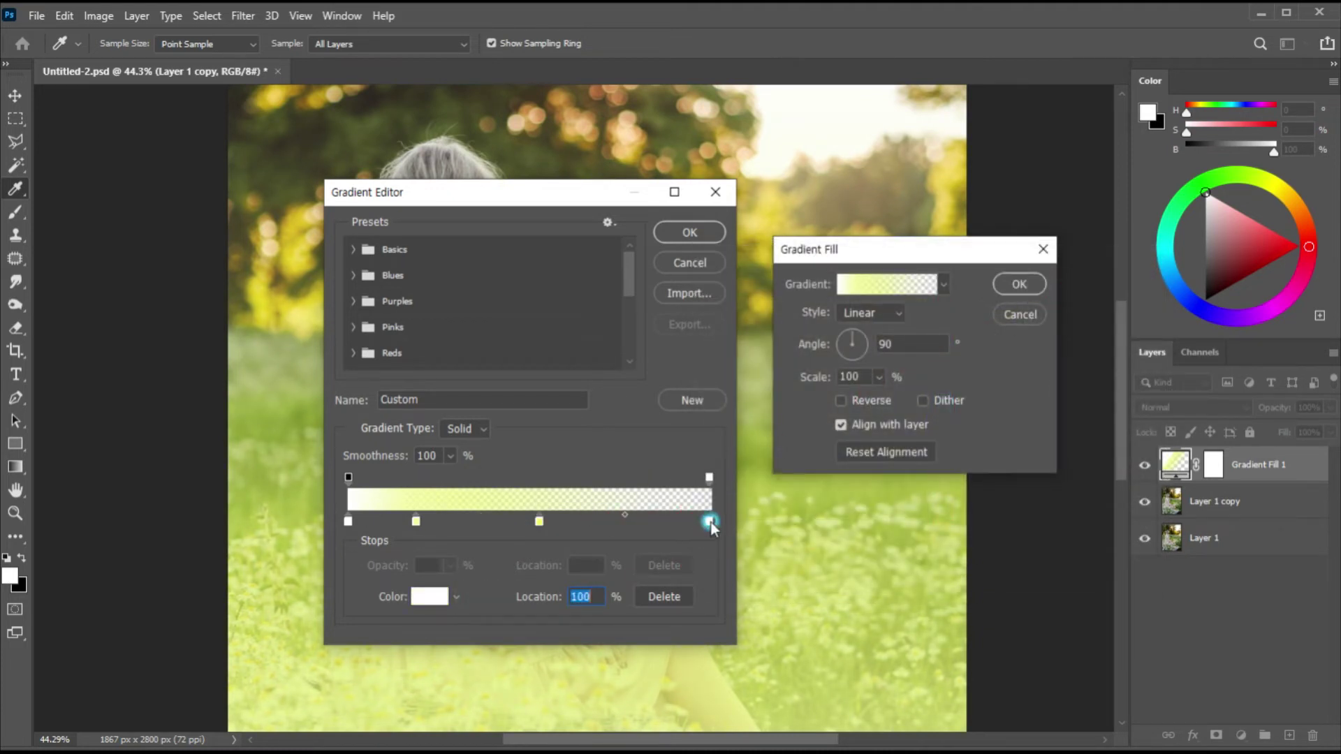
pyautogui.click(430, 597)
pyautogui.moveTo(946, 487); pyautogui.dragTo(946, 470)
pyautogui.click(813, 334)
pyautogui.click(1104, 288)
# - Move the first yellow stop to 22% and the starting opacity stop to 5%, and accept the edited gradient
pyautogui.moveTo(424, 525); pyautogui.dragTo(429, 521)
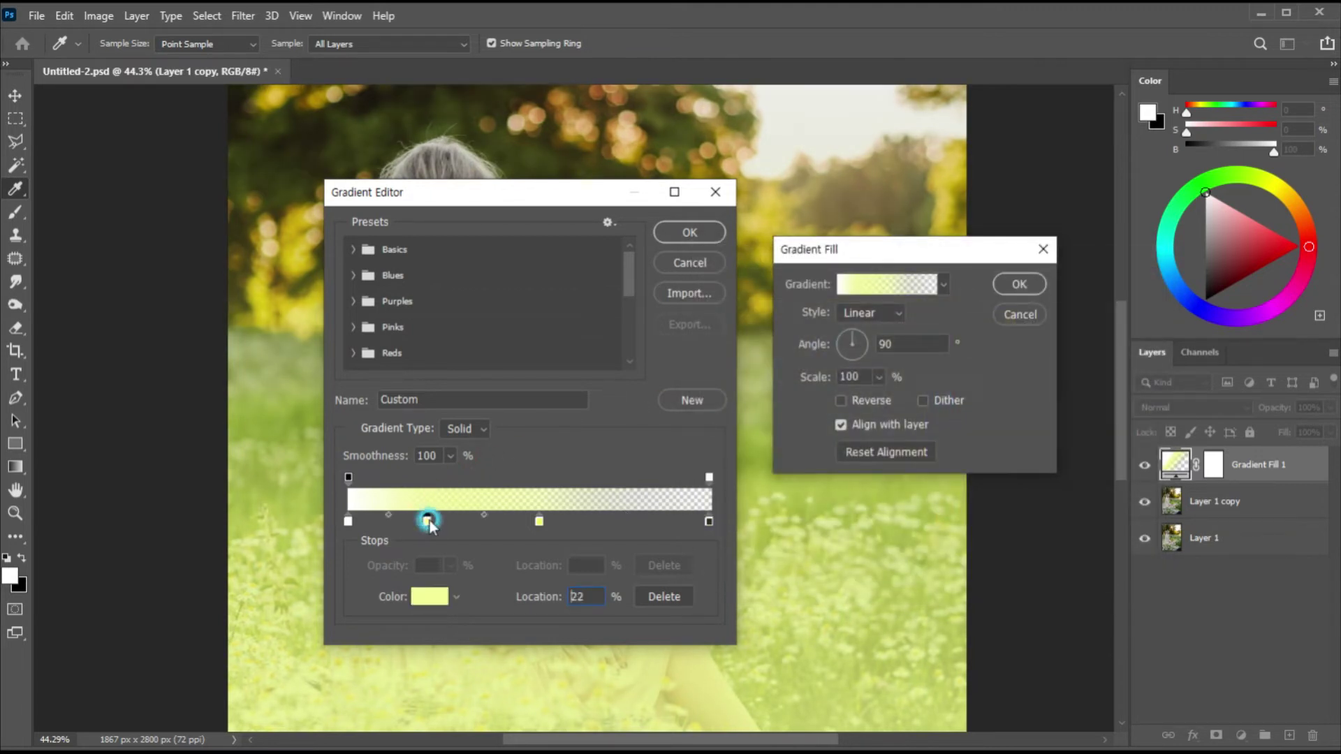
pyautogui.moveTo(348, 477); pyautogui.dragTo(374, 482)
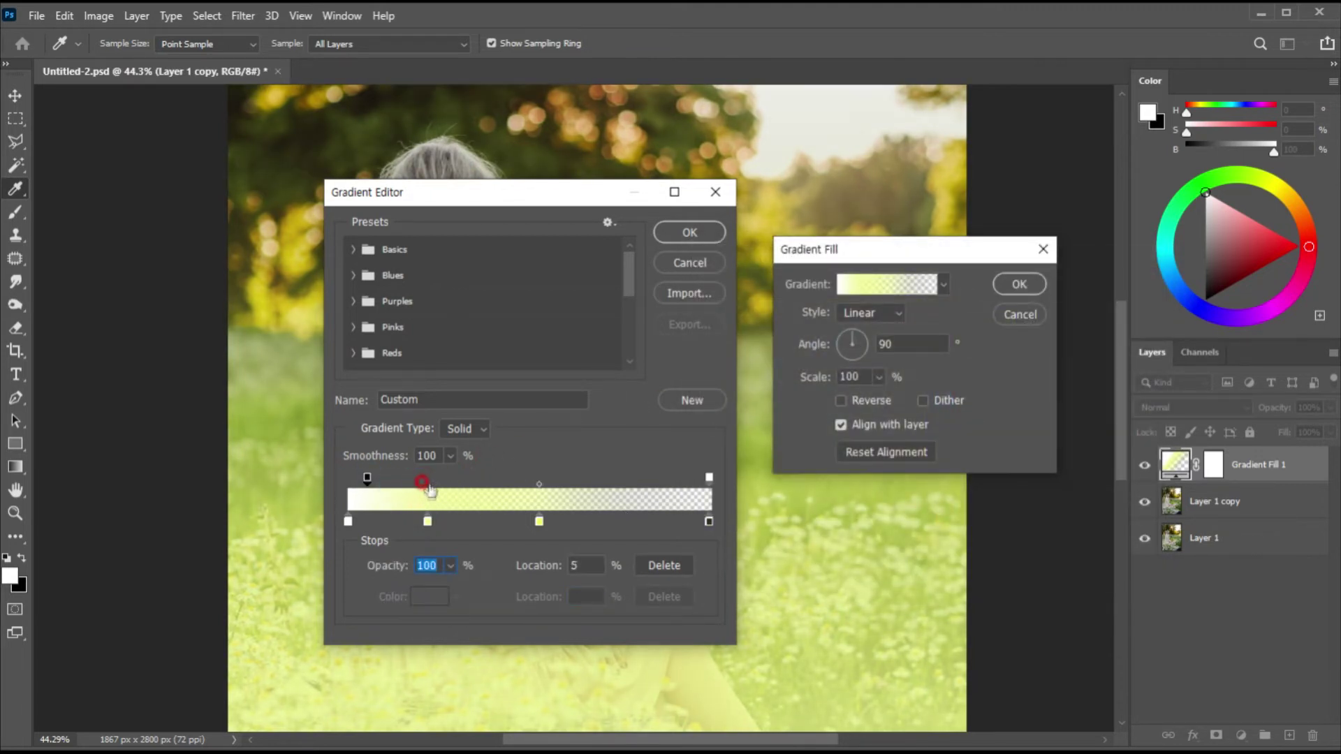
pyautogui.click(689, 236)
# - Set the gradient fill's style to Radial and reposition its bright center over the sun in the photo
pyautogui.moveTo(868, 249); pyautogui.dragTo(879, 250)
pyautogui.click(881, 316)
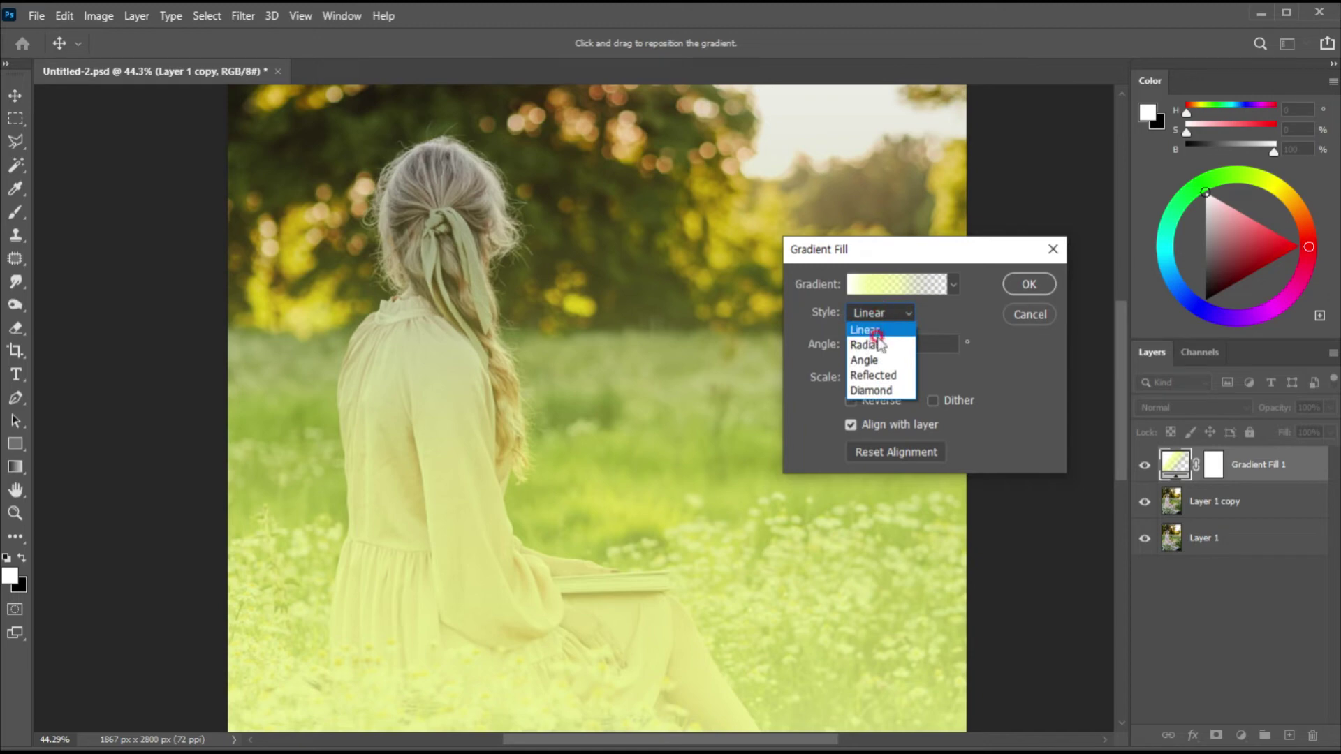
pyautogui.click(874, 339)
pyautogui.moveTo(605, 481); pyautogui.dragTo(847, 141)
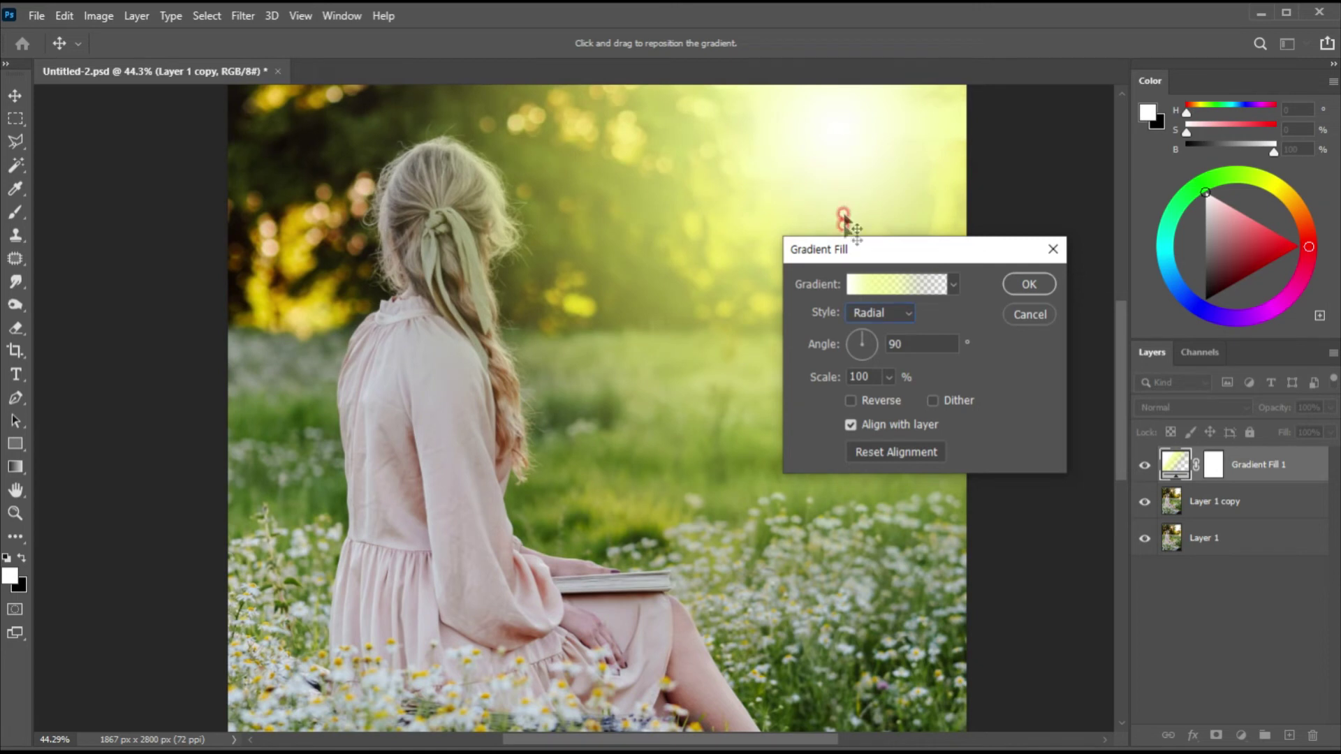
# - Set the gradient's scale to 200% and the fill layer's blend mode to Hard Light
pyautogui.click(831, 375)
pyautogui.write('200')
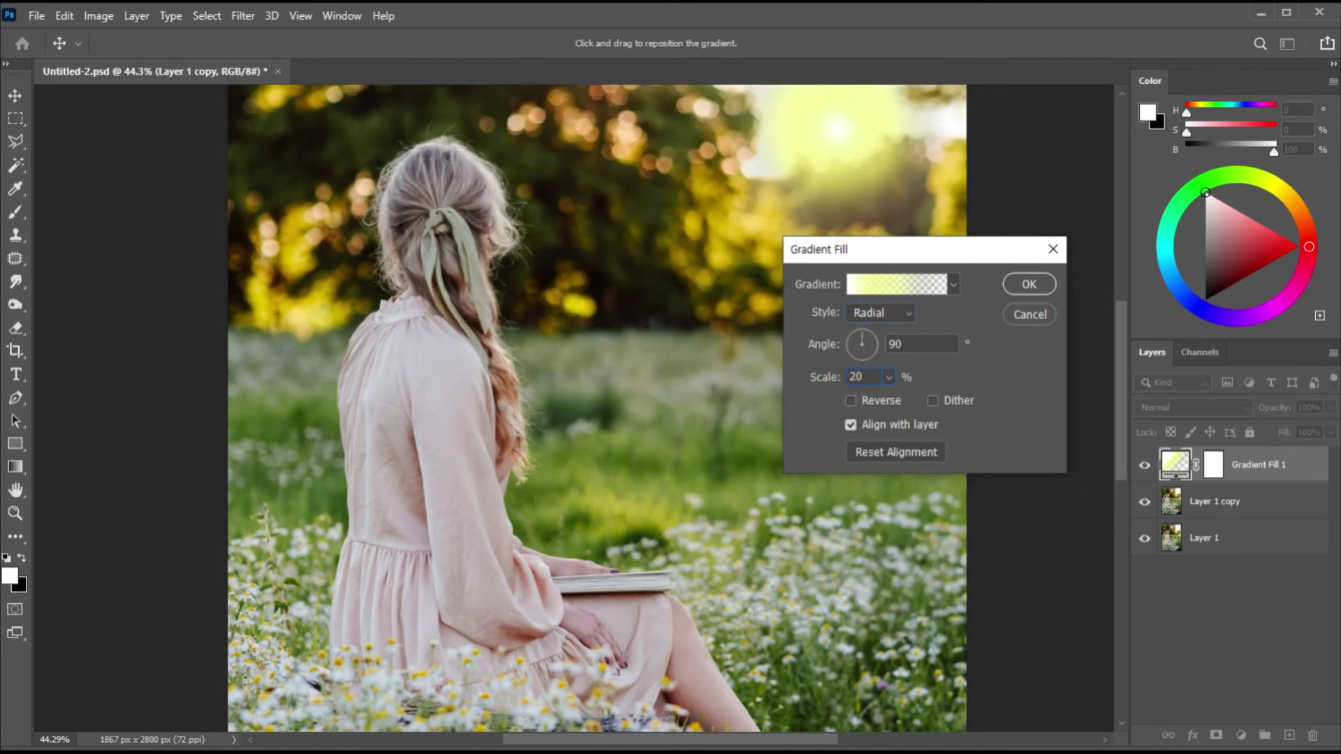
pyautogui.click(951, 363)
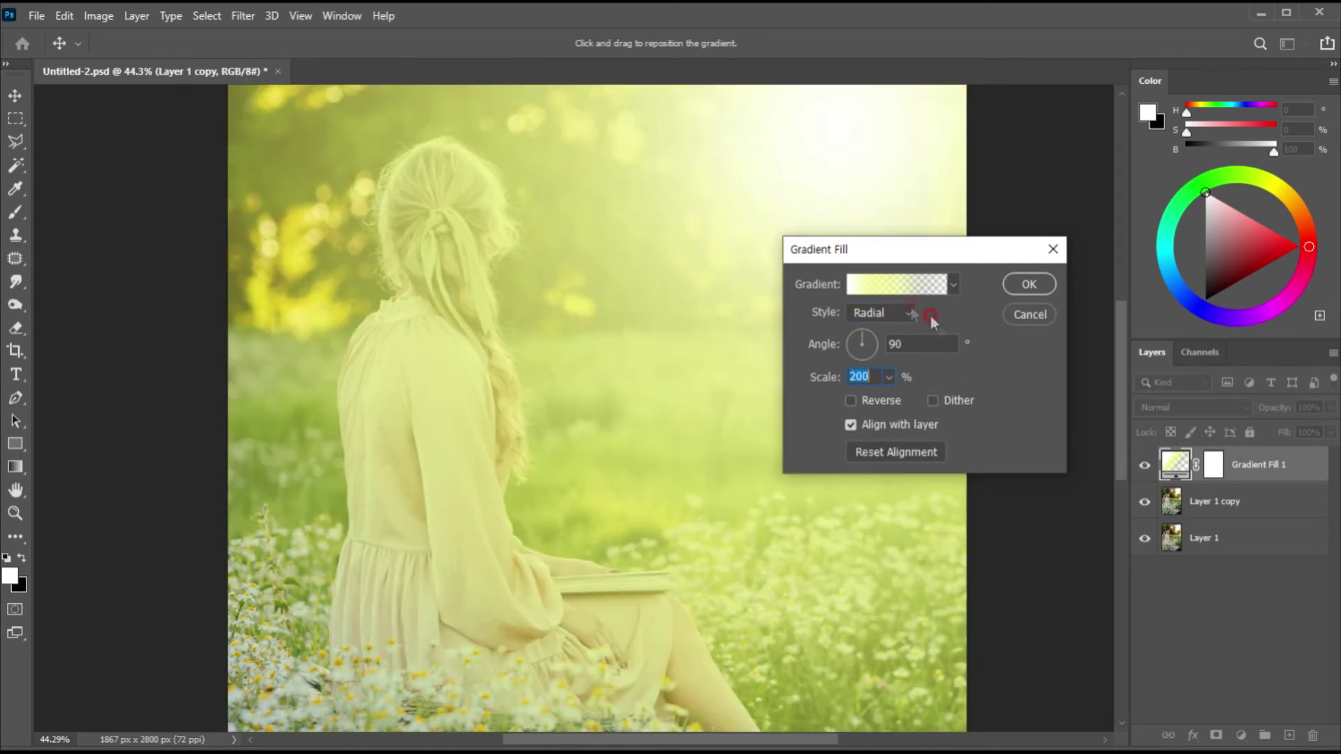
pyautogui.click(1026, 283)
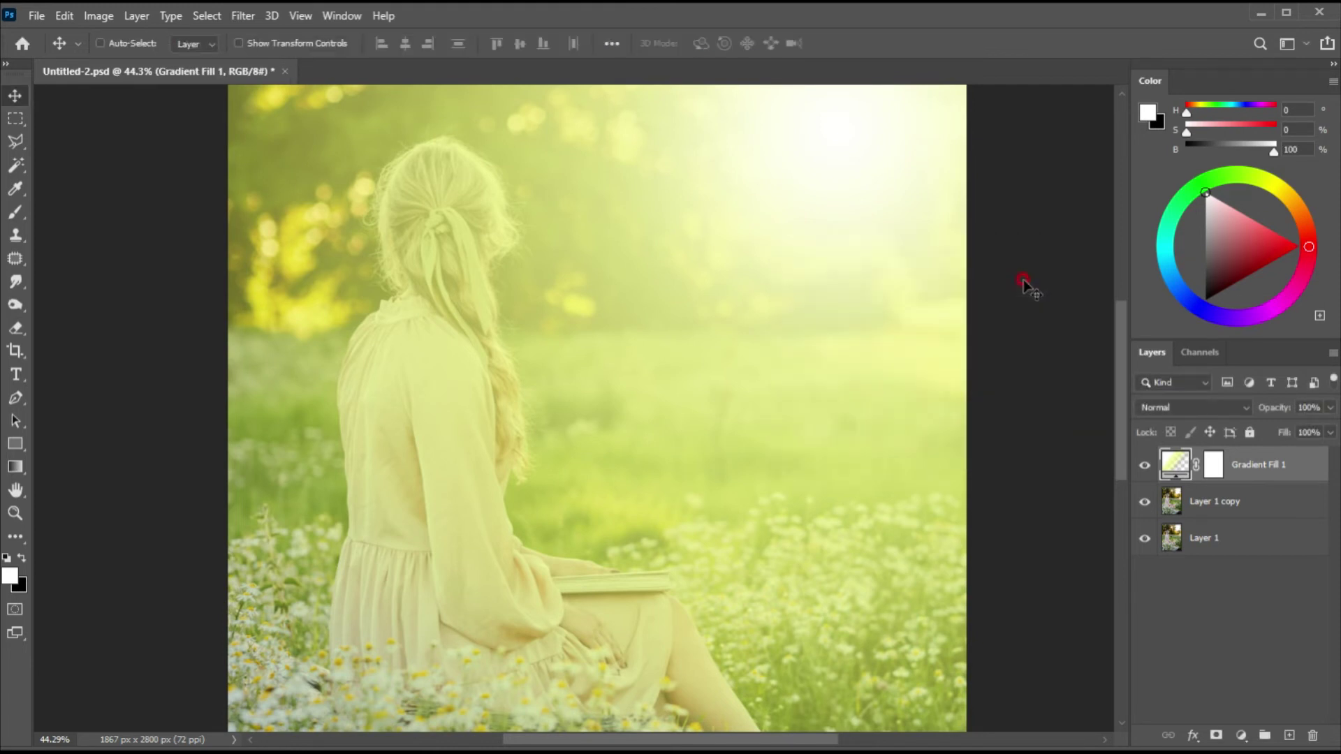
pyautogui.click(1147, 412)
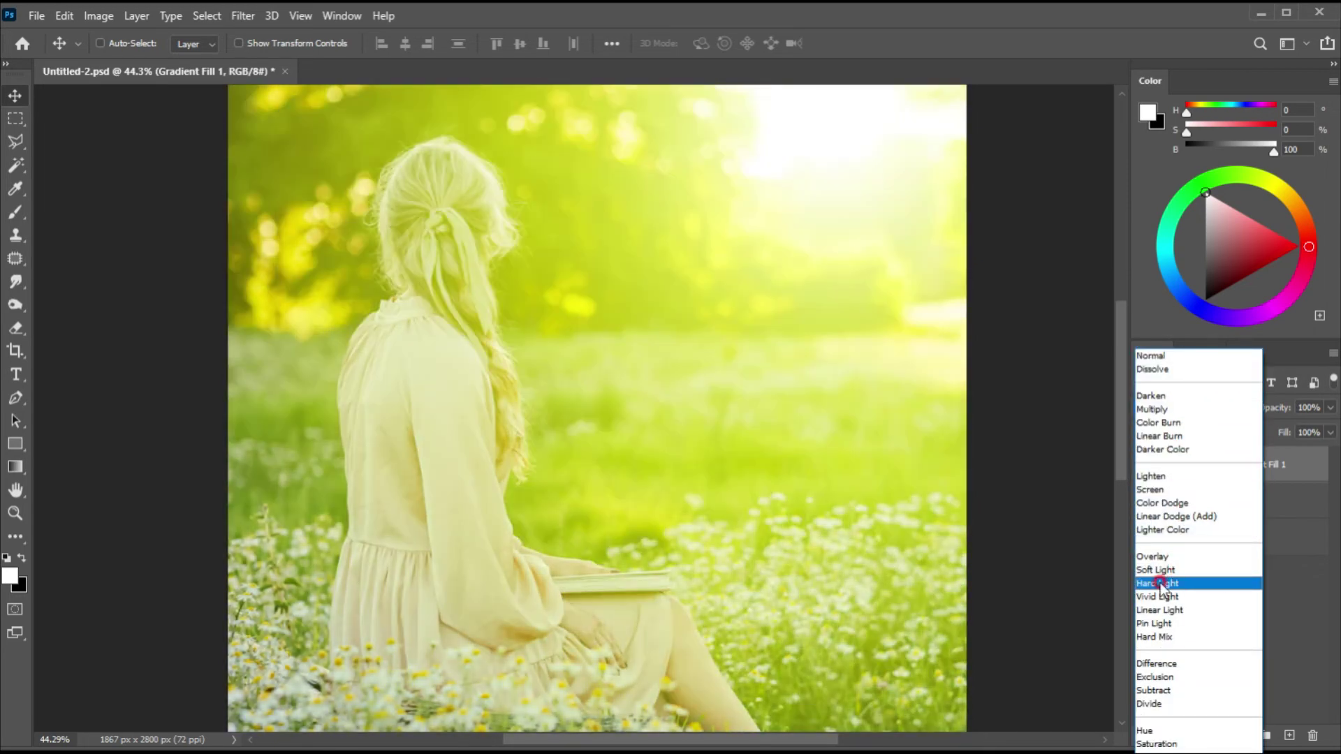
pyautogui.click(1165, 584)
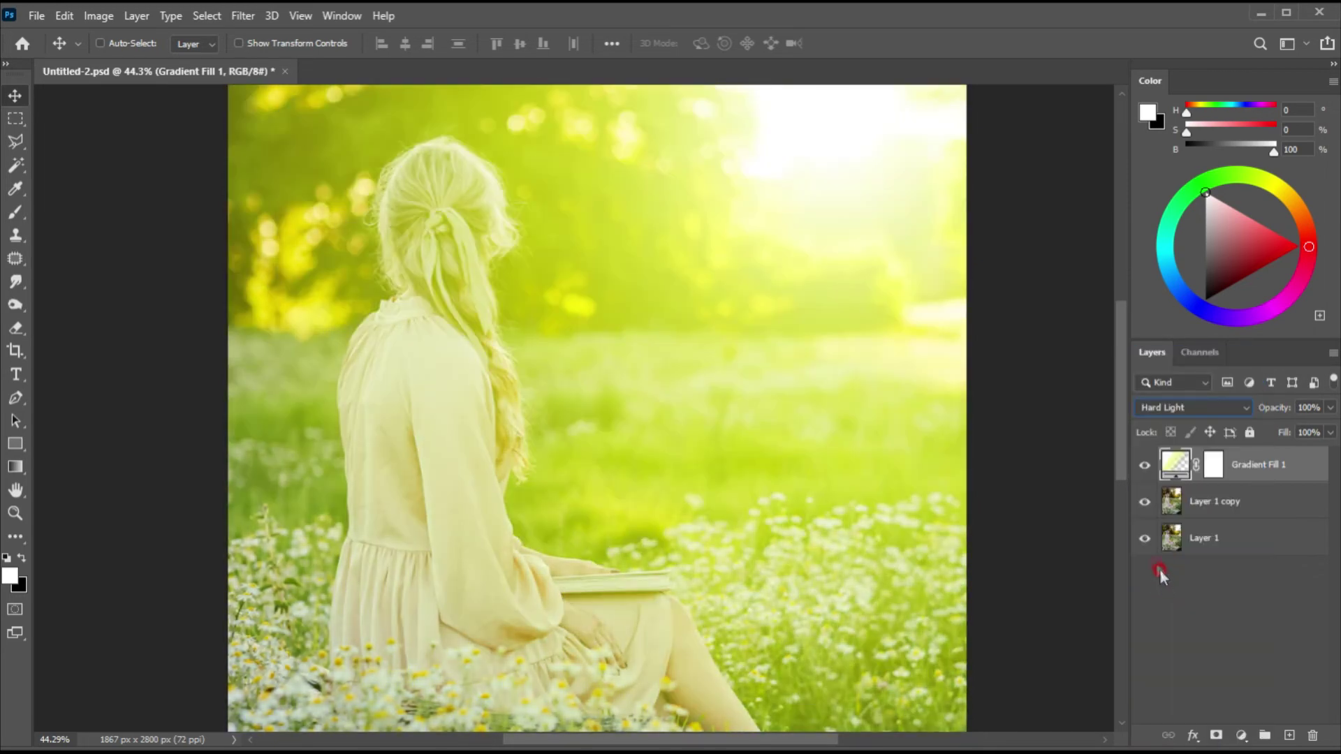
# - Add a Selective Color adjustment layer directly above Layer 1 copy, beneath the gradient fill
pyautogui.click(1215, 503)
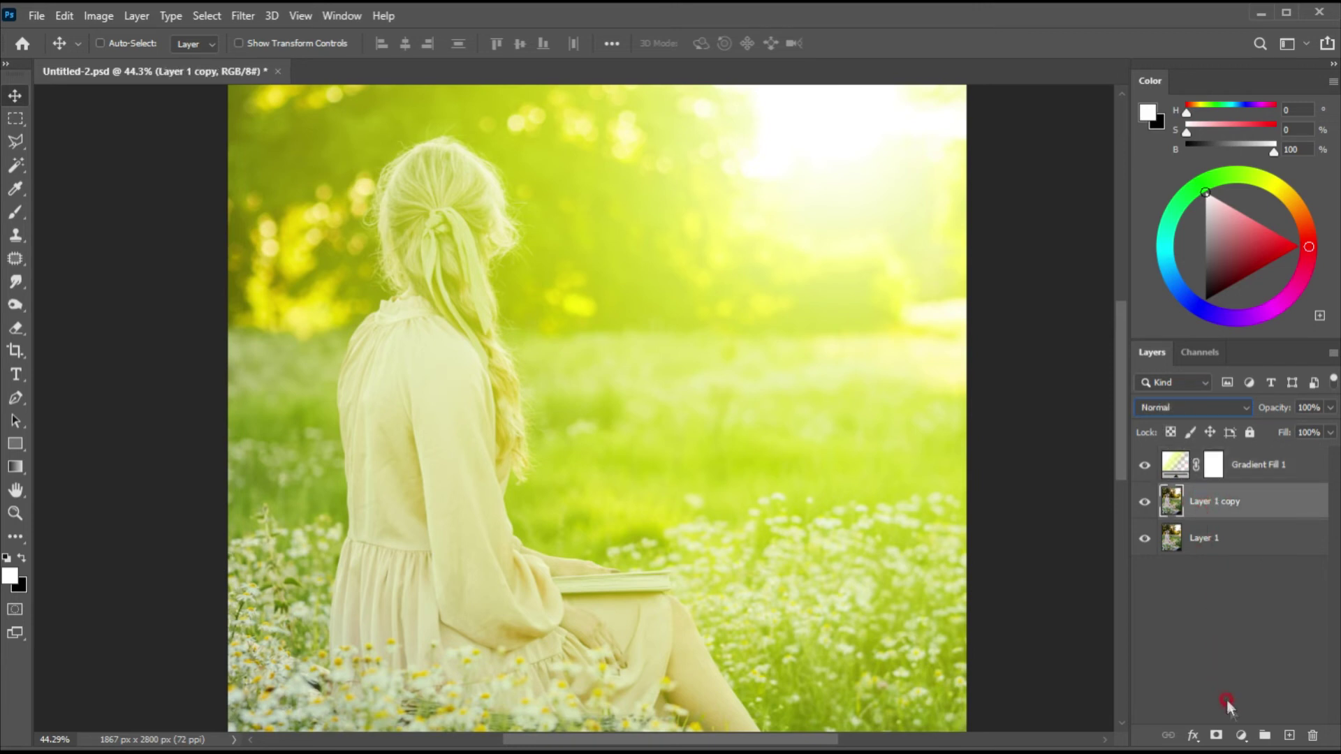
pyautogui.click(1241, 735)
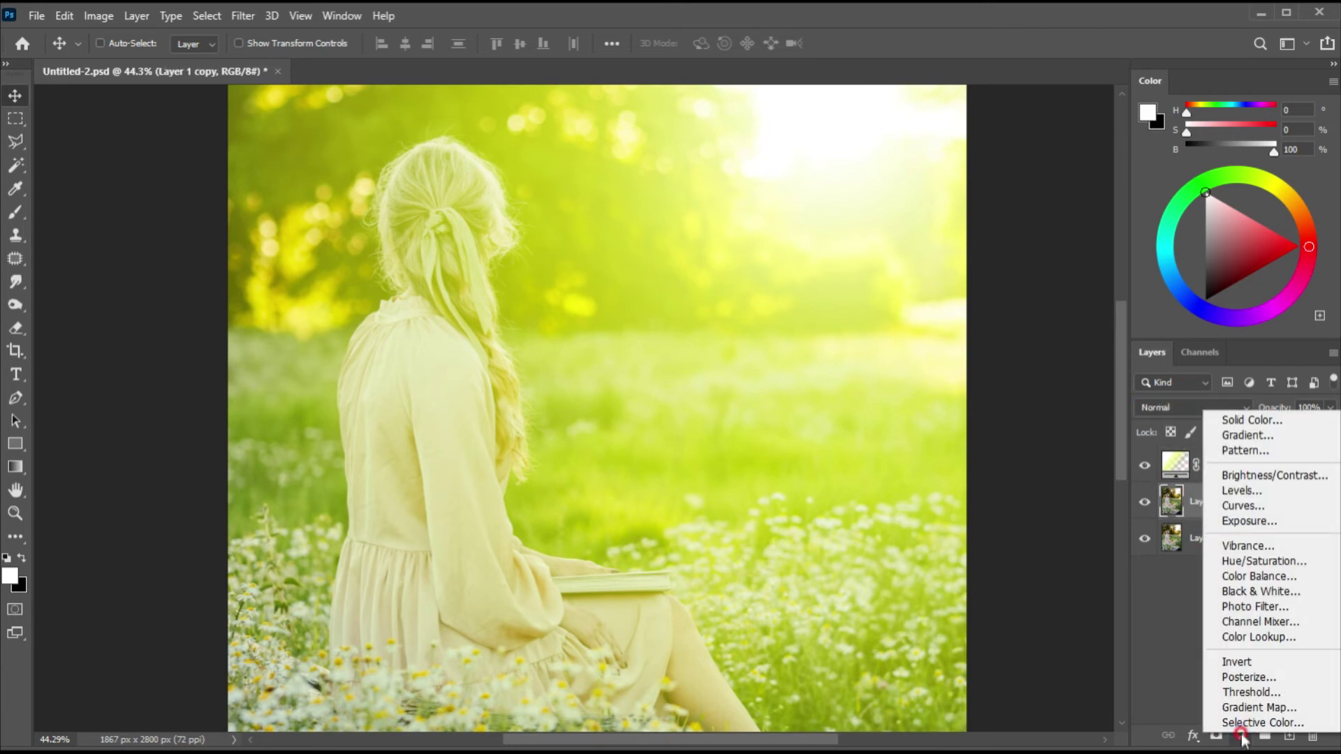
pyautogui.click(1236, 722)
pyautogui.moveTo(873, 279); pyautogui.dragTo(954, 255)
# - Adjust the Neutrals in Selective Color to Cyan -11, Magenta +36, Yellow +20 and Black -7
pyautogui.click(936, 327)
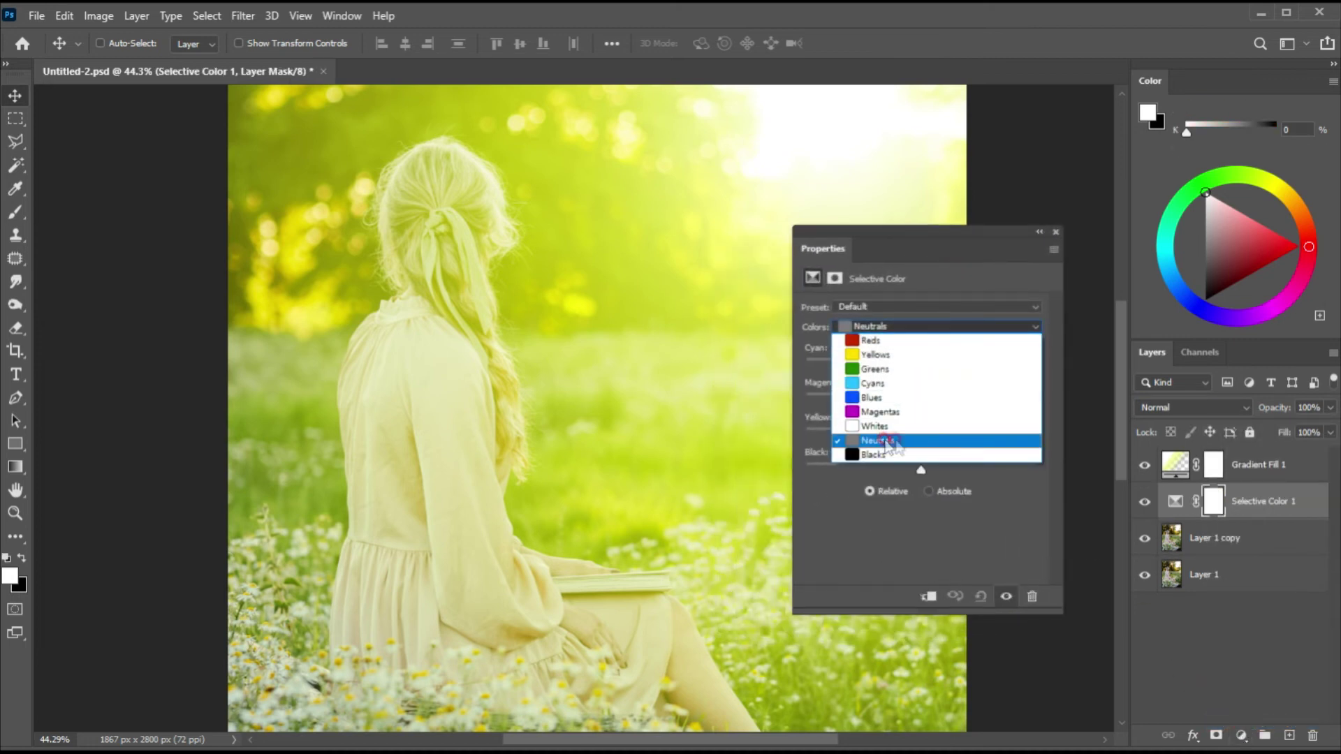
pyautogui.click(882, 441)
pyautogui.moveTo(920, 361); pyautogui.dragTo(914, 473)
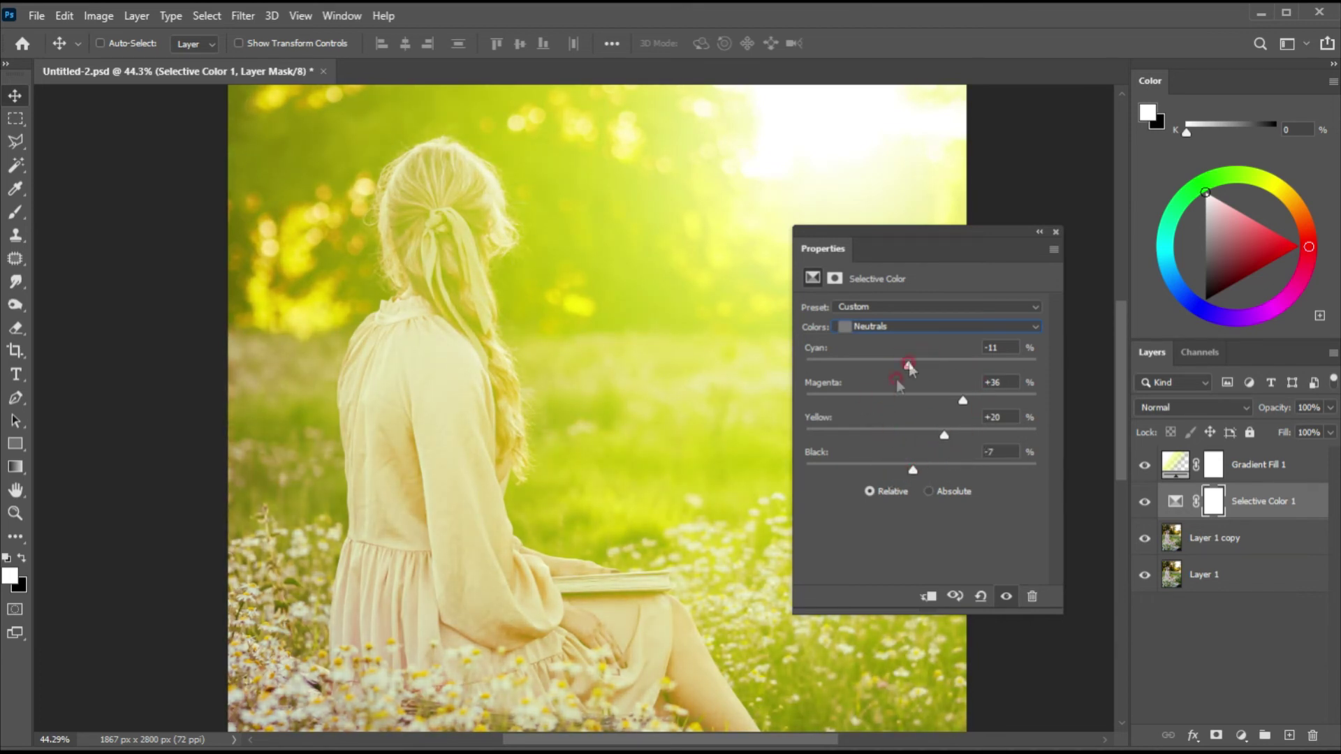
pyautogui.click(1058, 233)
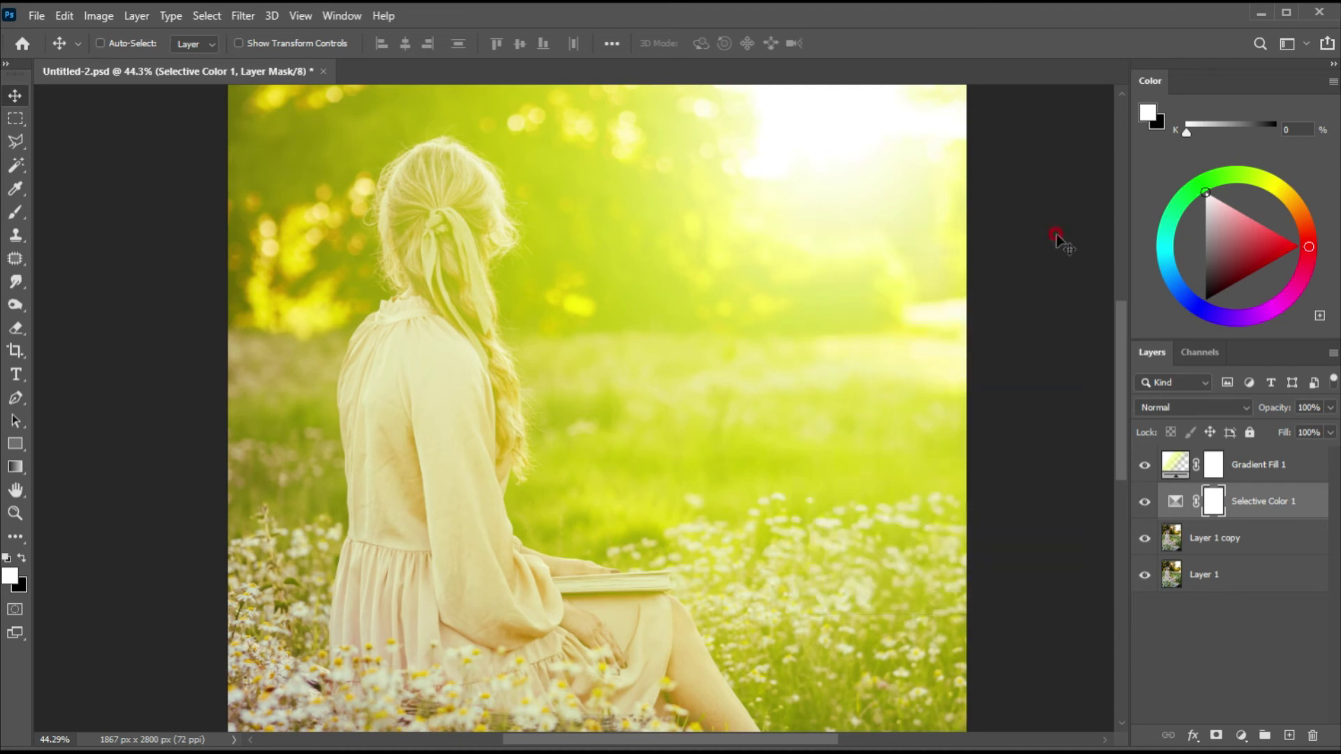
# - Group the gradient fill and Selective Color layers, and set the group's opacity to 70%
pyautogui.click(1250, 468)
pyautogui.click(1265, 735)
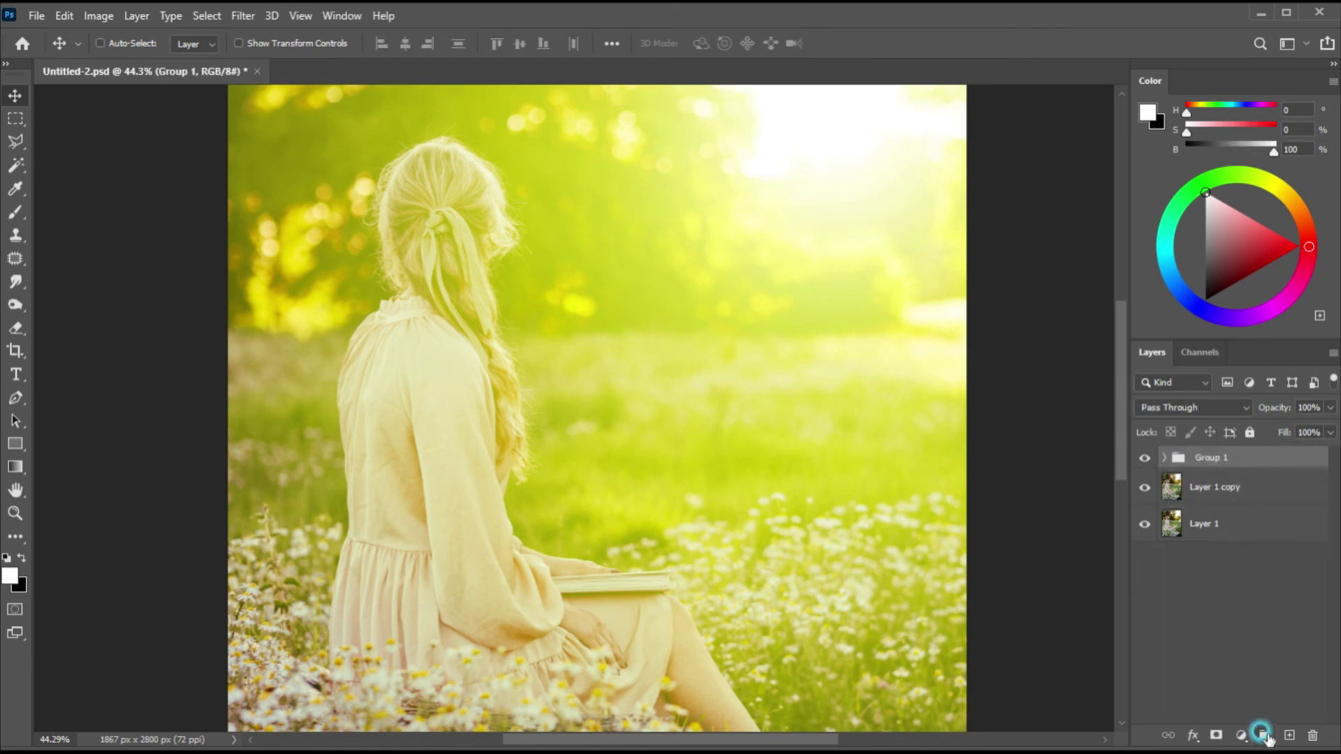
pyautogui.moveTo(1328, 412); pyautogui.dragTo(1305, 430)
pyautogui.click(1227, 454)
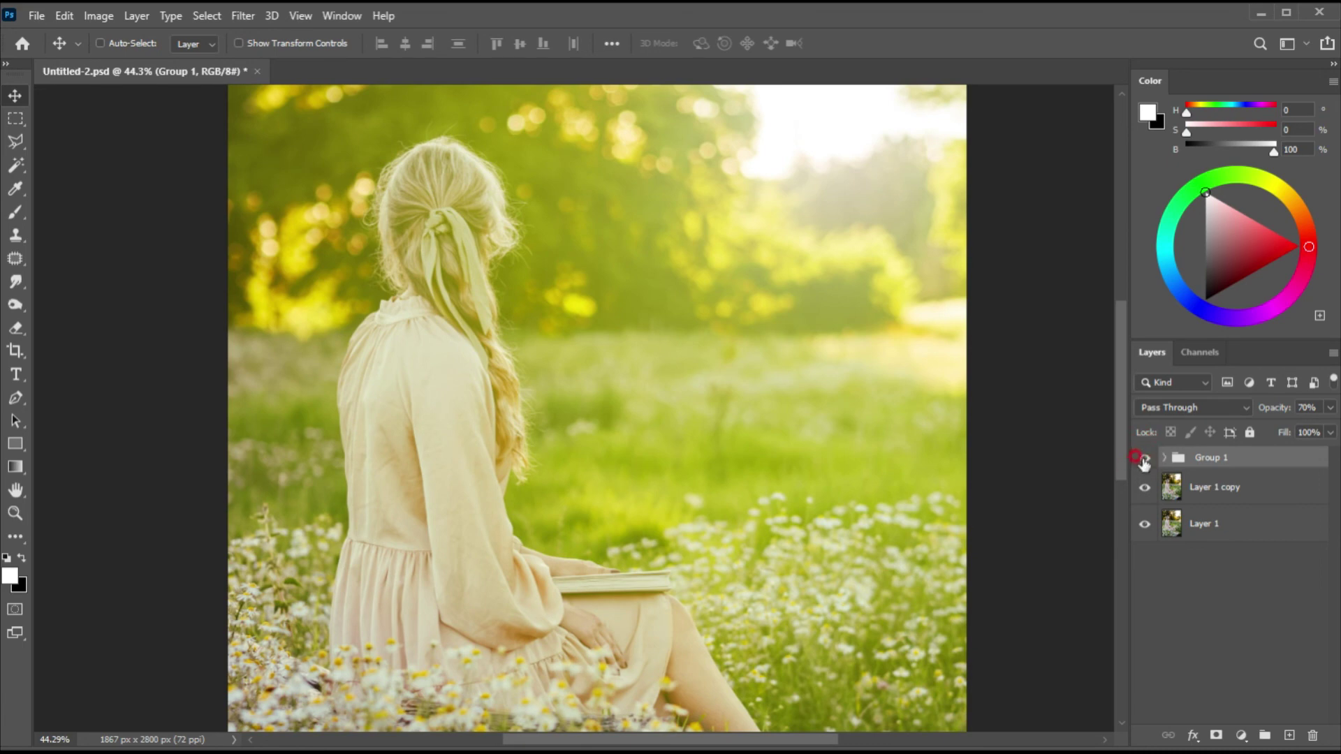
# - Compare the photo with and without the yellow-green glow by toggling the visibility of Group 1
pyautogui.click(1143, 459)
pyautogui.click(1142, 458)
pyautogui.click(1143, 459)
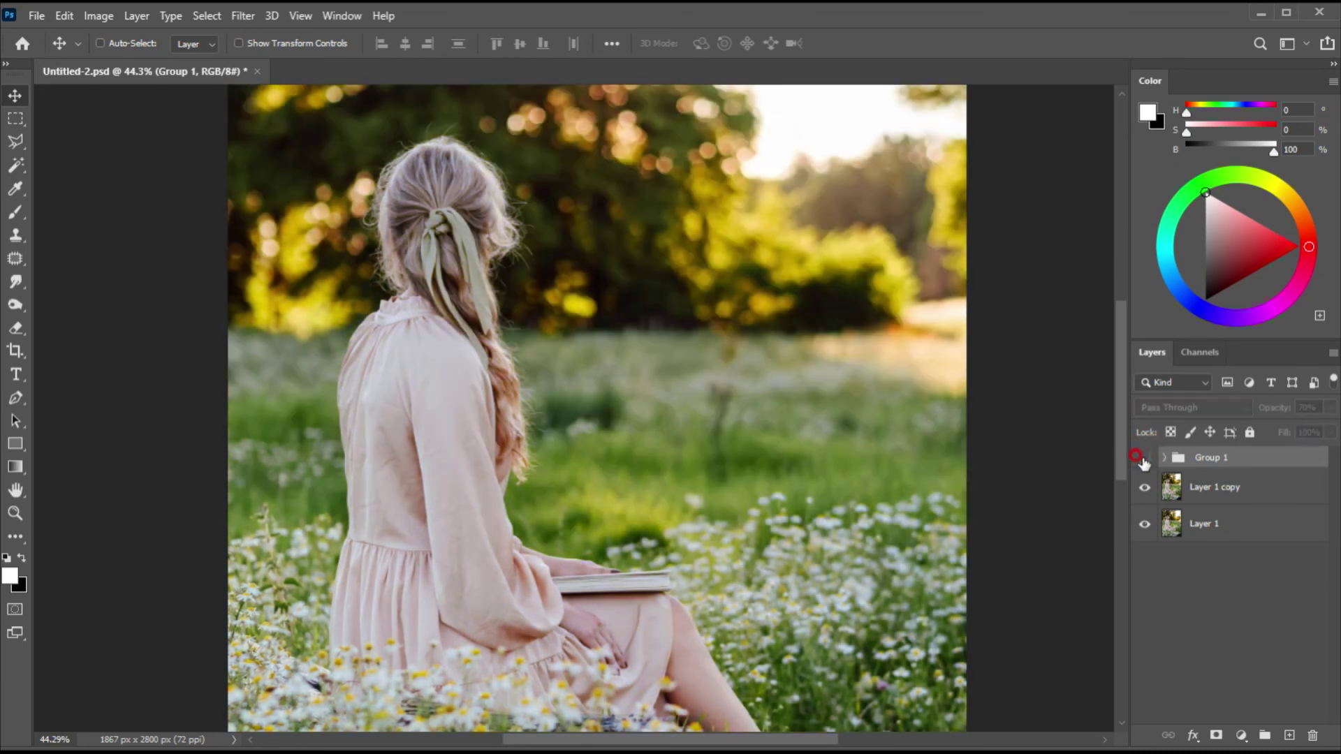
pyautogui.click(1144, 460)
pyautogui.click(1143, 460)
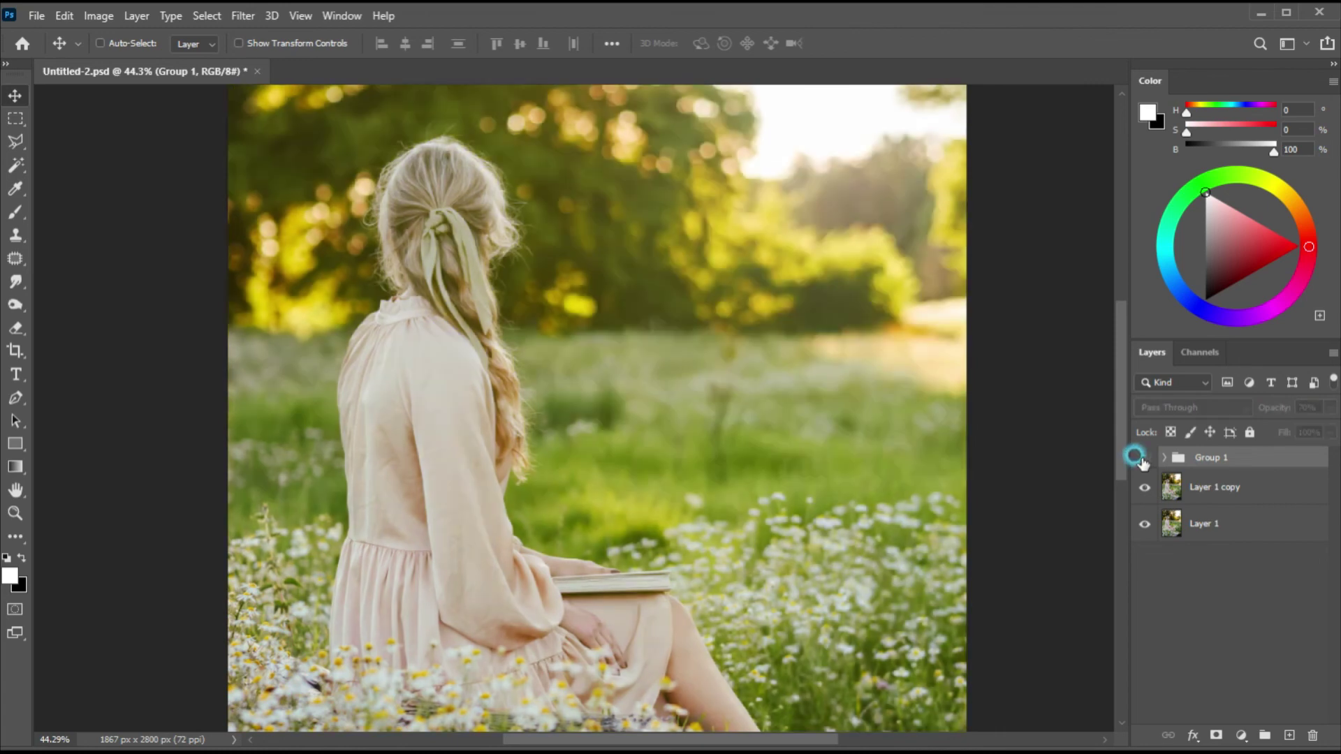
pyautogui.click(1143, 459)
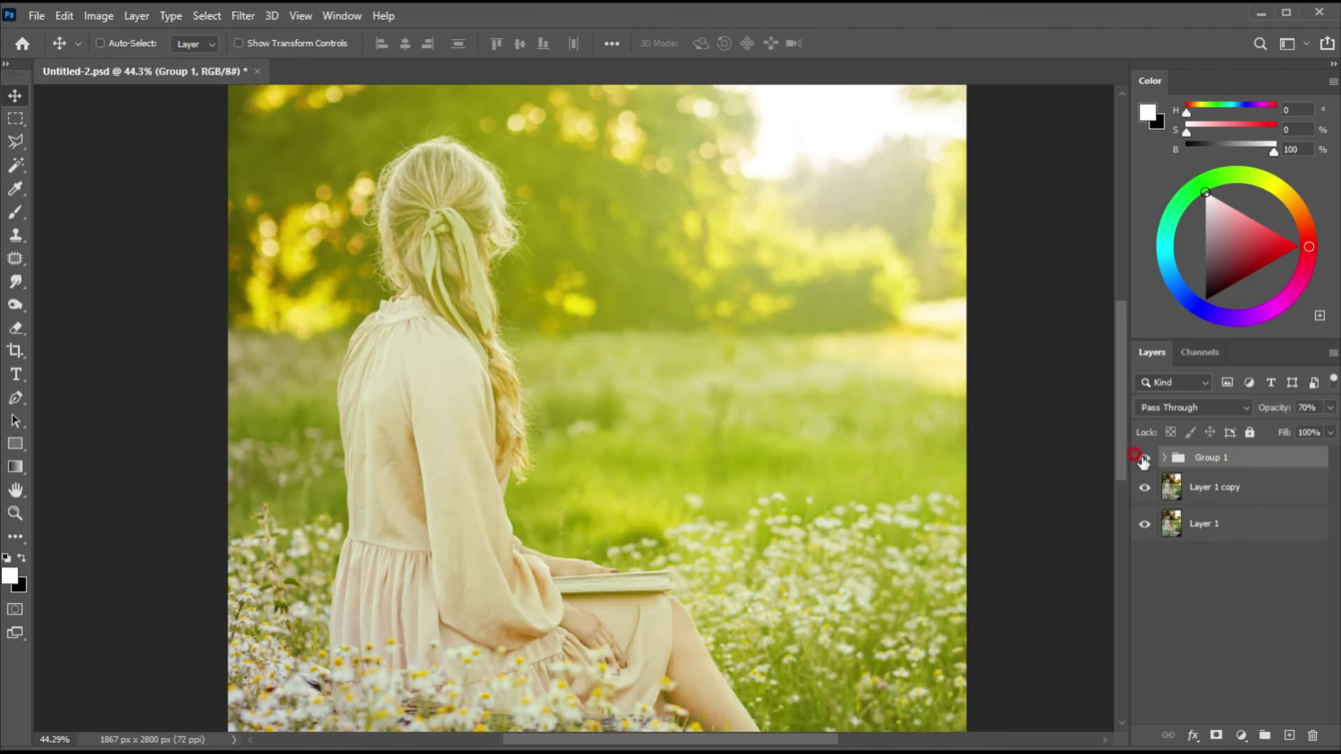
pyautogui.click(1144, 459)
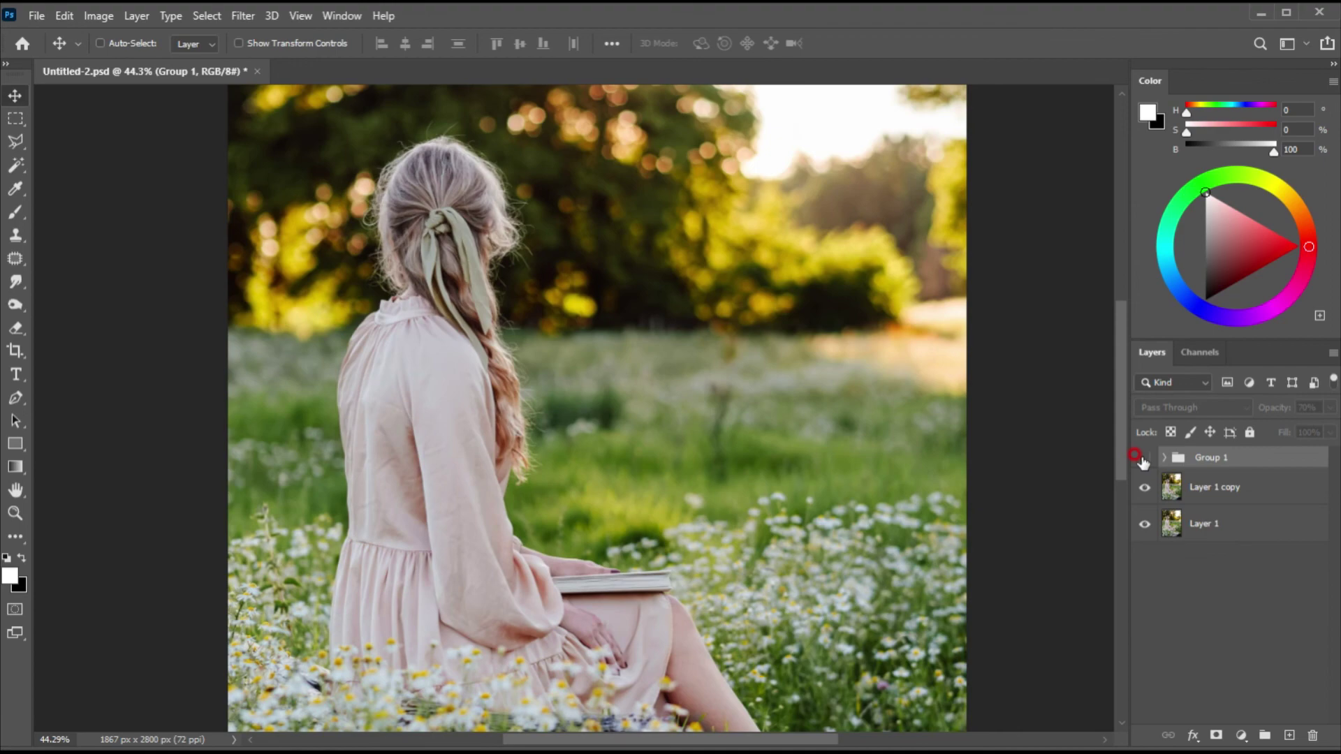
pyautogui.click(1143, 459)
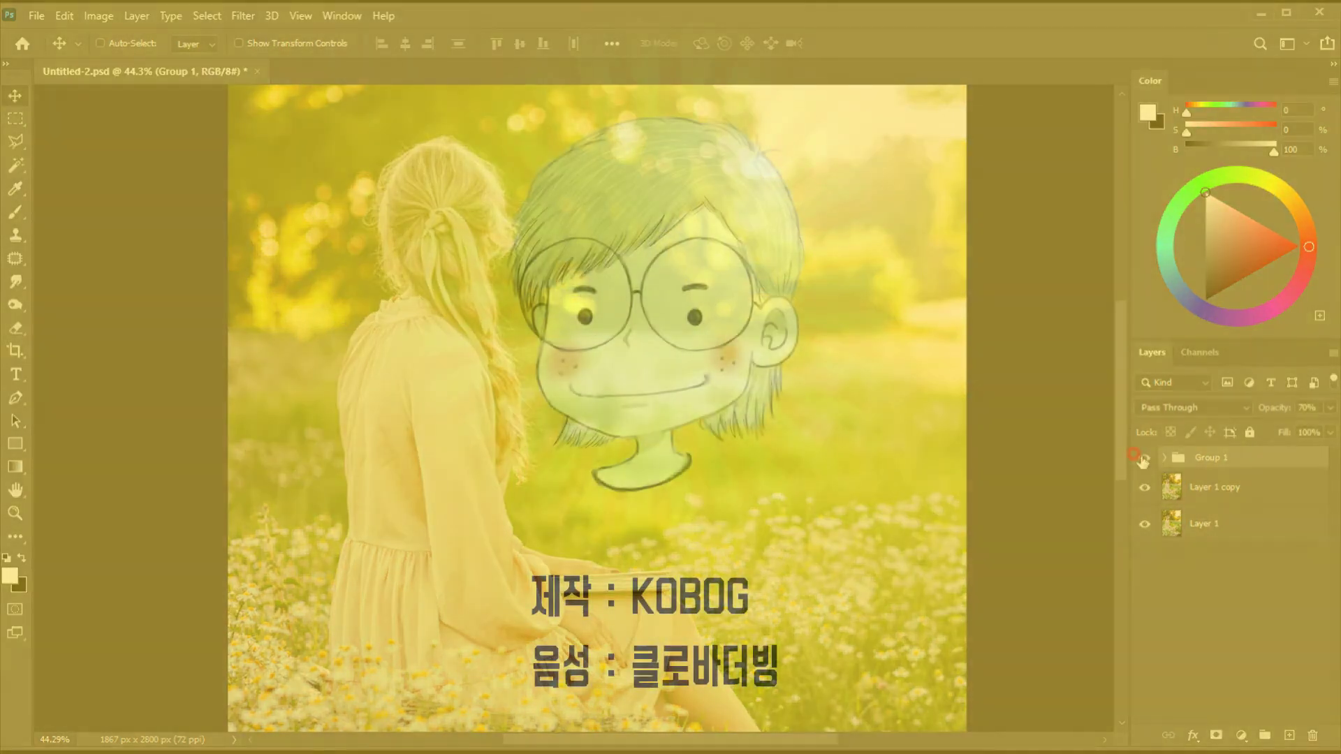